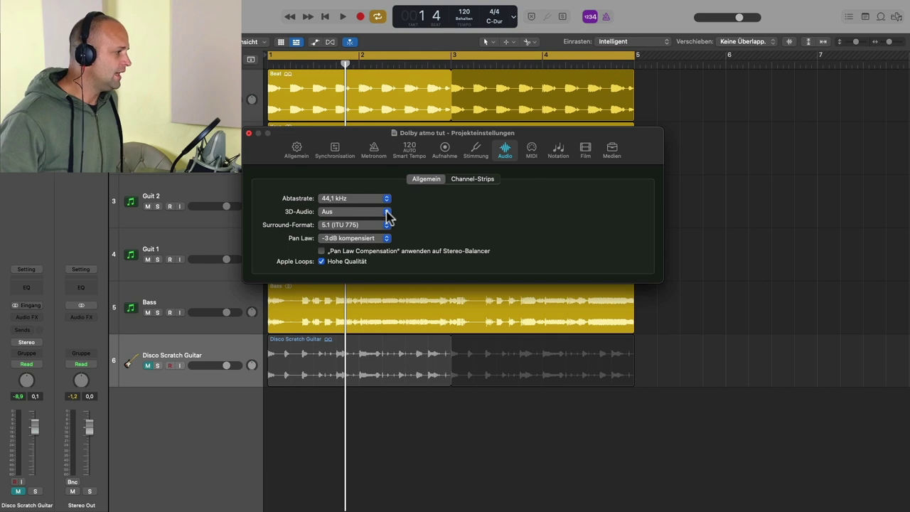
- Set the project's 3D audio to Dolby Atmos with surround format 7.1.2 and close the project settings
left_click(389, 216)
left_click(380, 224)
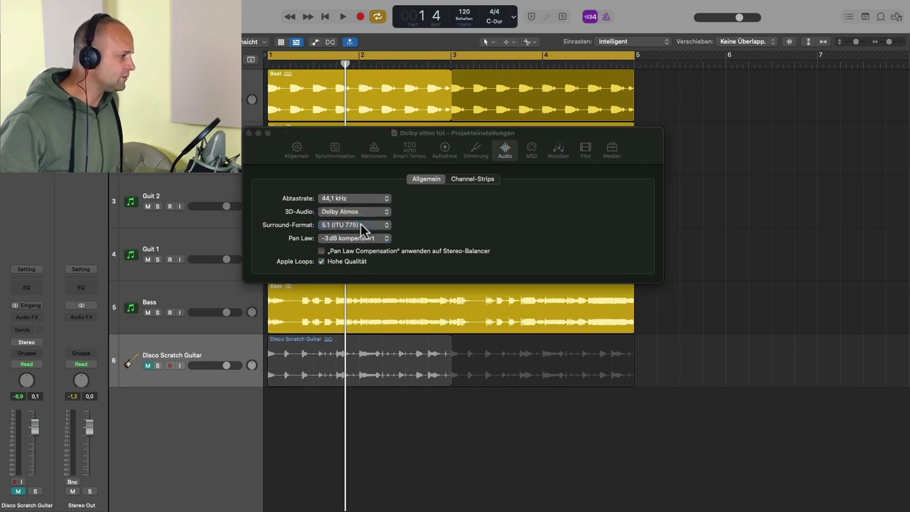
left_click(453, 177)
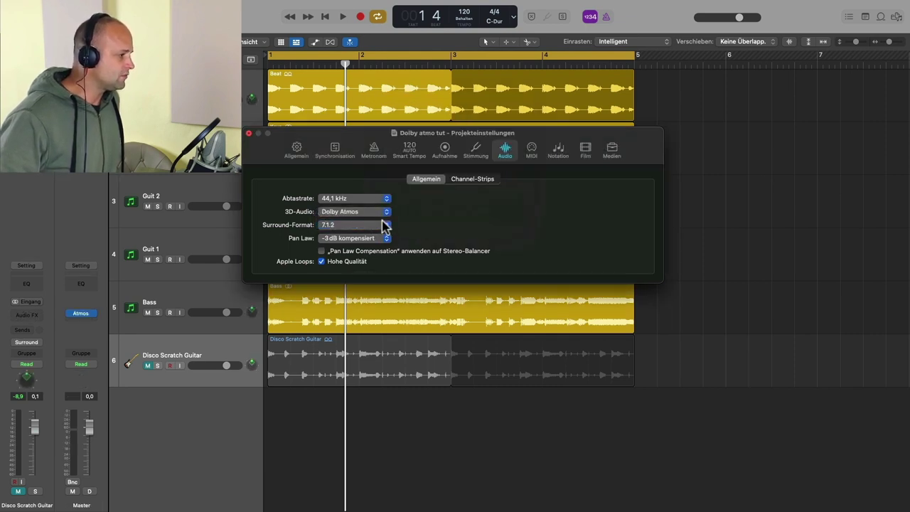
left_click(386, 225)
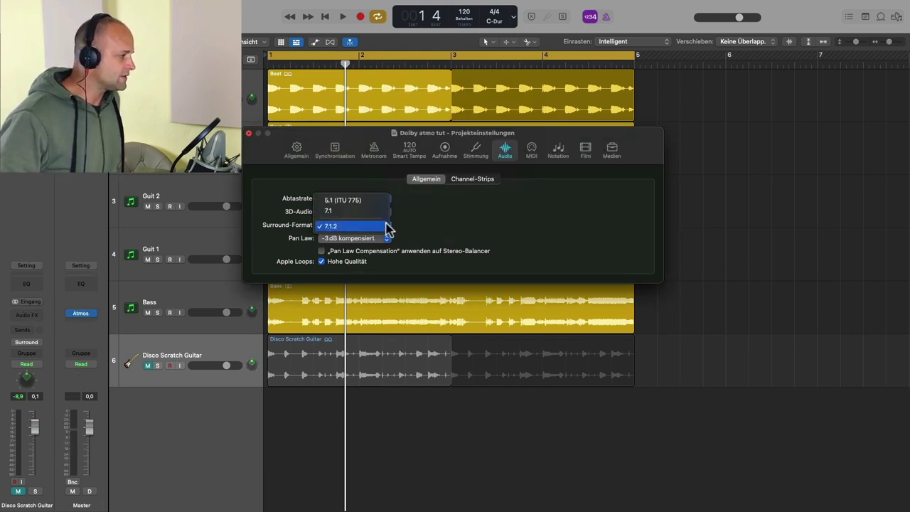
left_click(337, 226)
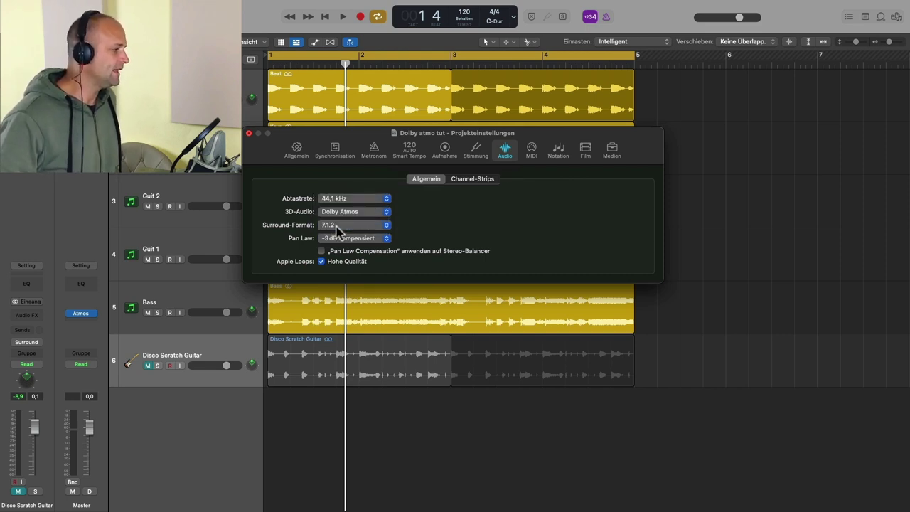
left_click(249, 134)
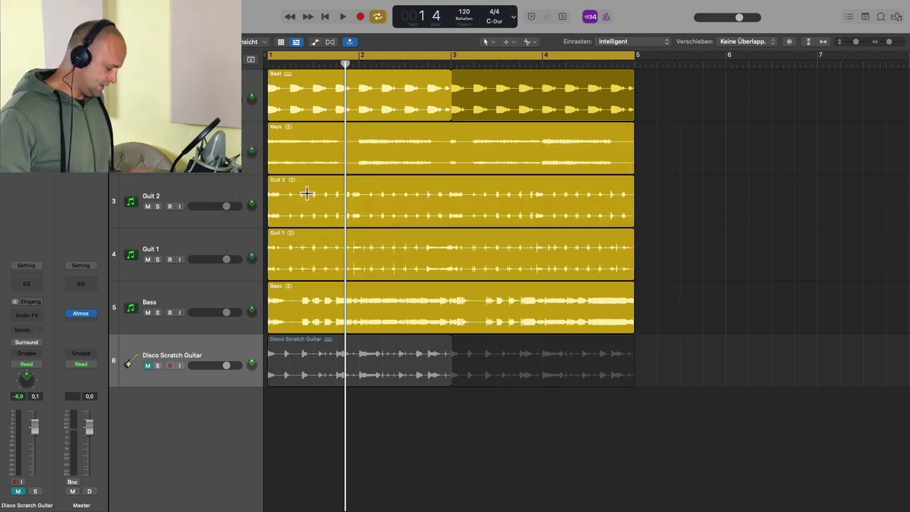
- Show the mixer, open the Dolby Atmos plug-in on the Master channel and move its window clear of the channel strips
key("x")
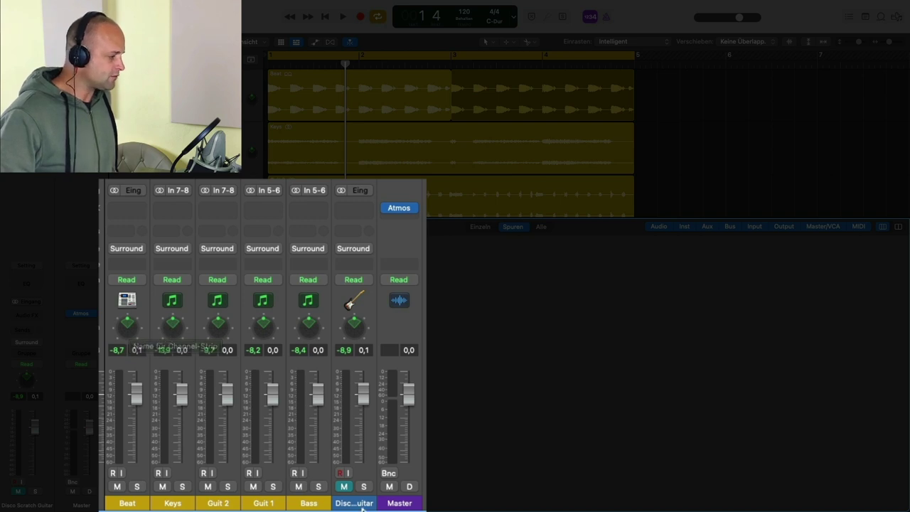
left_click(402, 504)
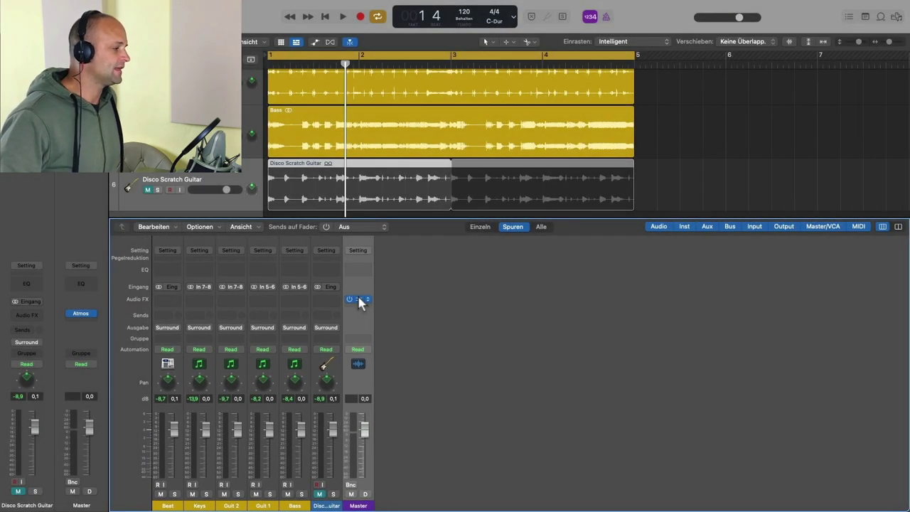
left_click(361, 293)
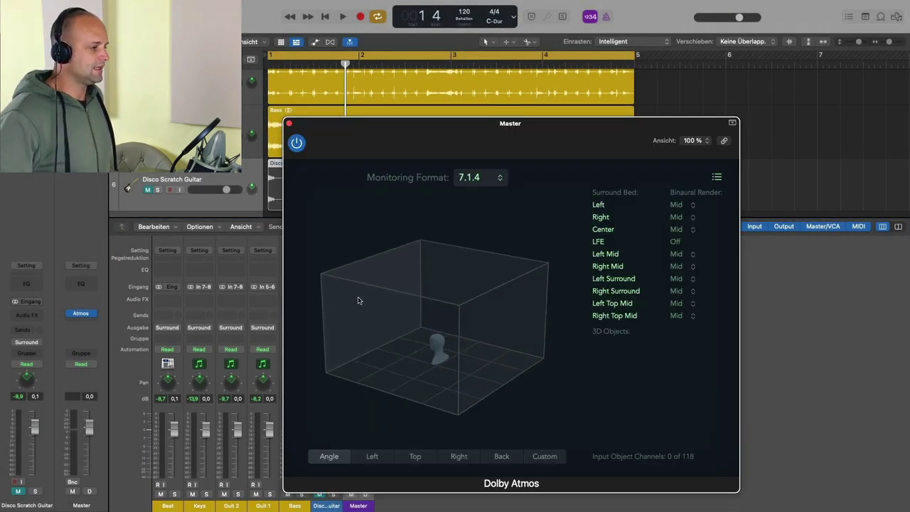
left_click_drag(538, 149, 606, 126)
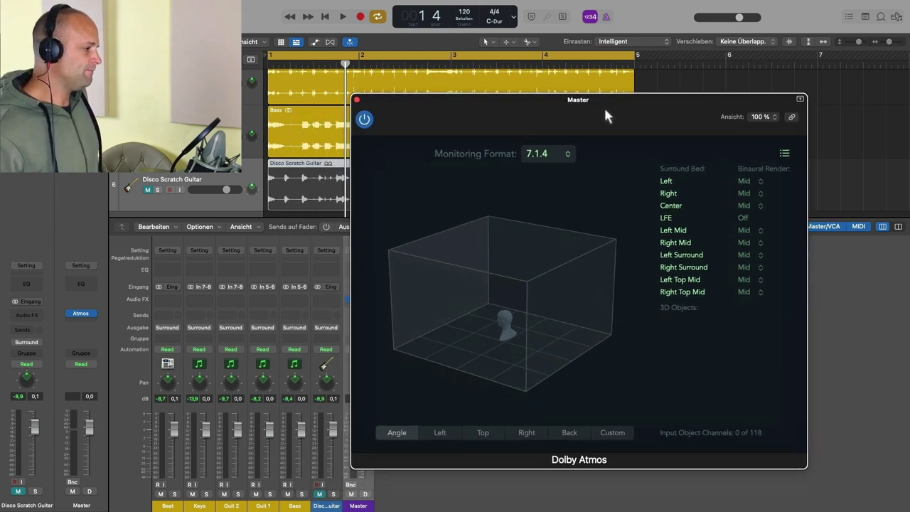
- View the Dolby Atmos room from the Left, Top, Right, Back and Custom perspectives, and return to Angle
left_click(441, 435)
left_click(483, 435)
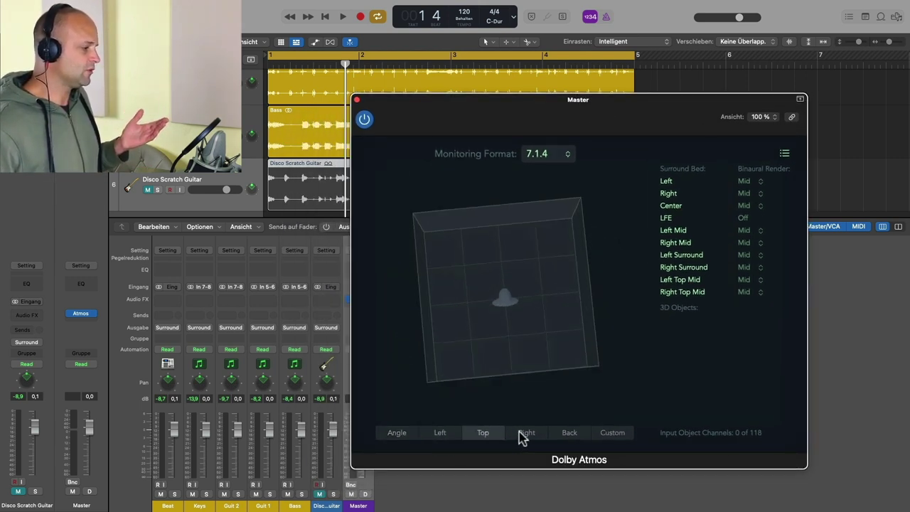
left_click(522, 435)
left_click(569, 433)
left_click(613, 434)
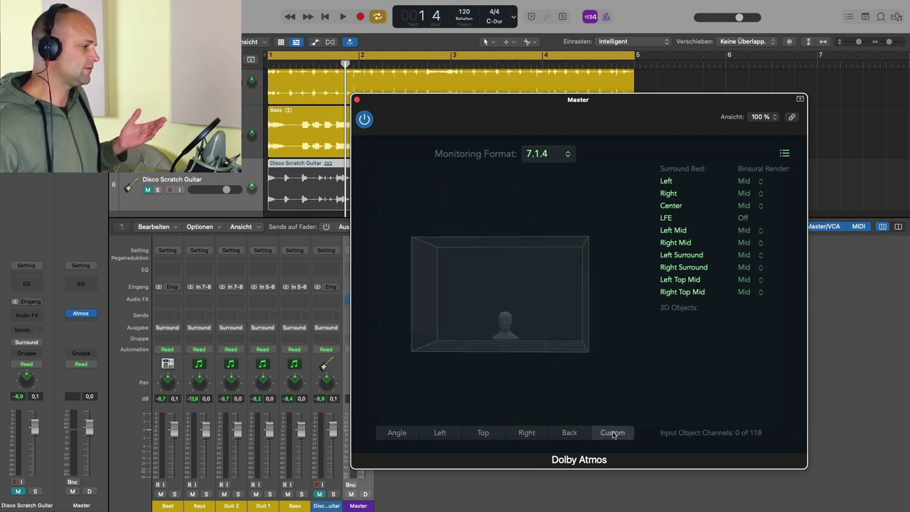
left_click(397, 433)
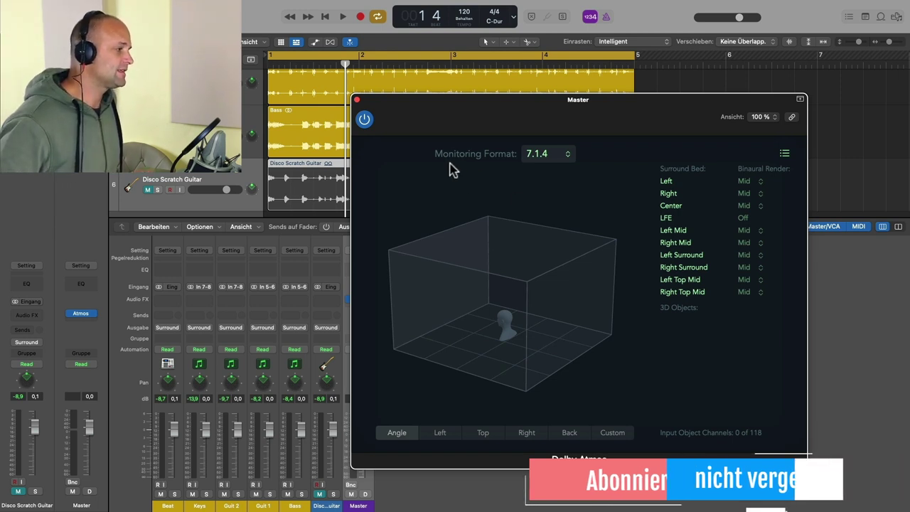
- Set the Dolby Atmos plug-in's monitoring format to Binaural and close the plug-in window
left_click(567, 155)
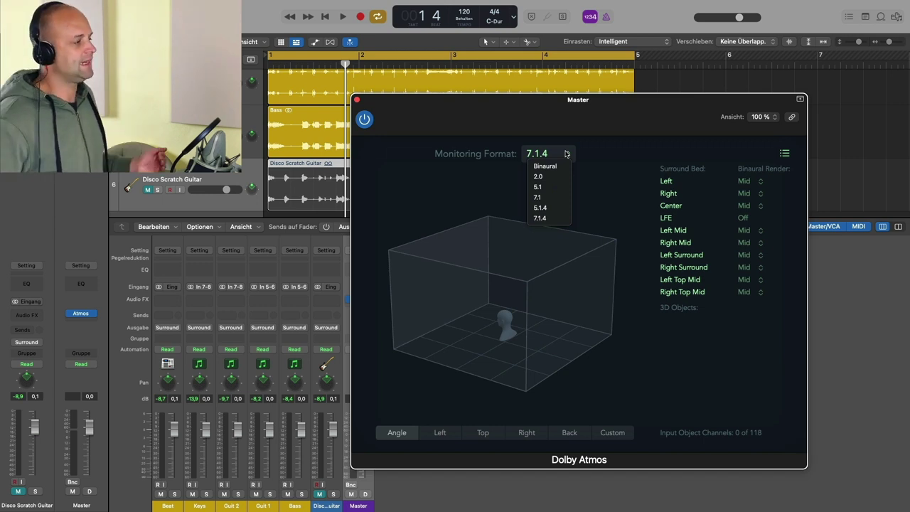
left_click(587, 160)
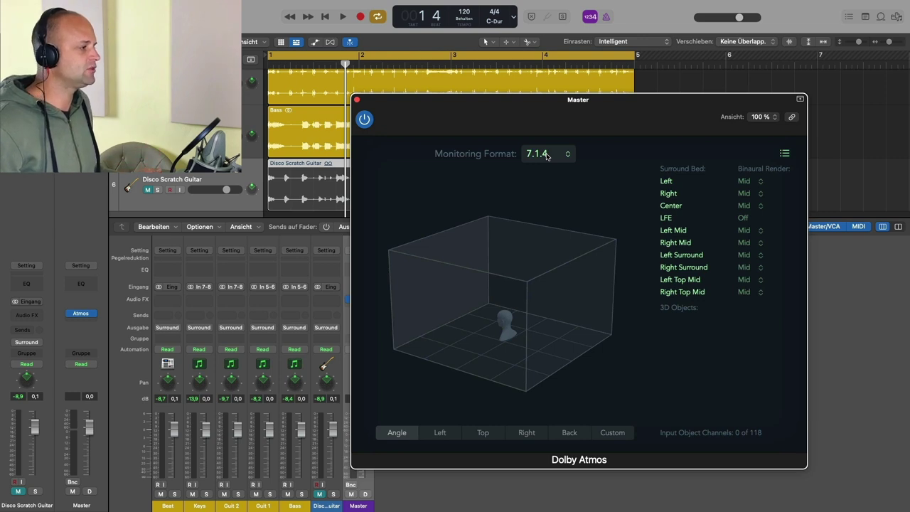
left_click(566, 156)
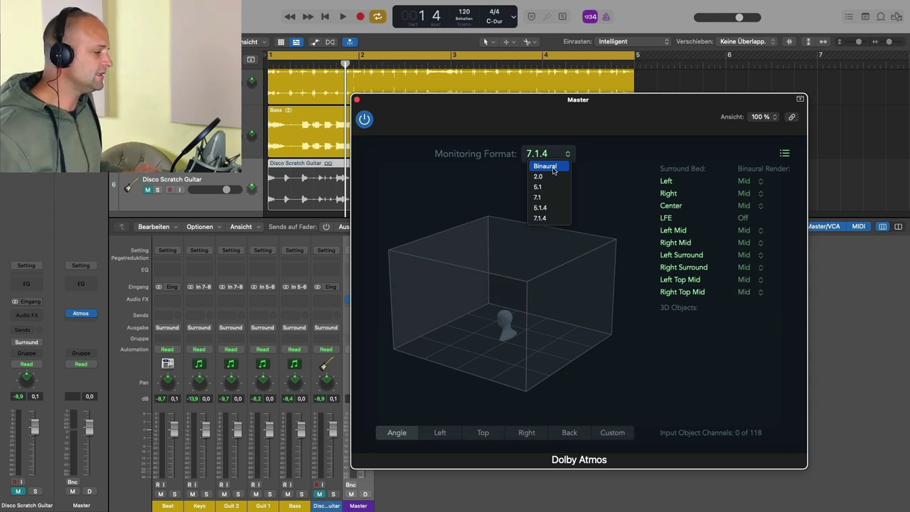
left_click(553, 168)
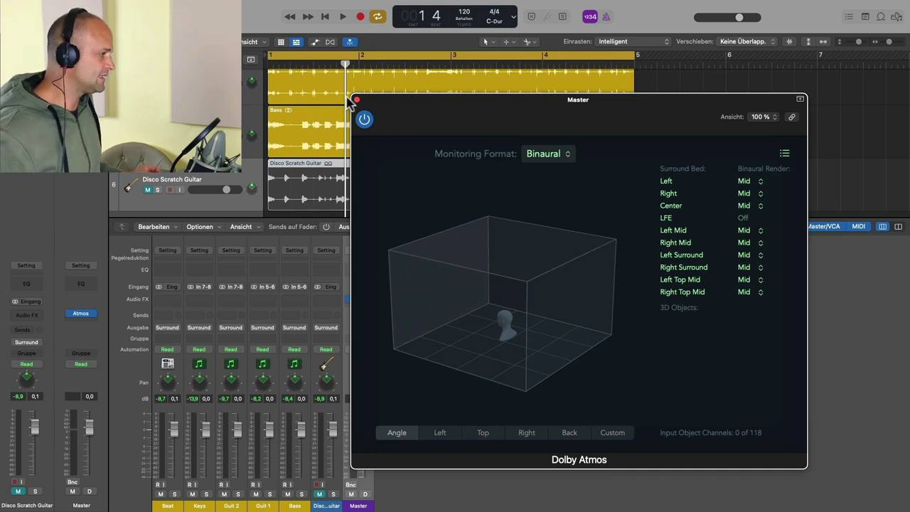
left_click(357, 101)
- Select the Guit 2 channel and open its Surround Panner, placing the window clear of the mixer channels
scroll(271, 128, "up", 5)
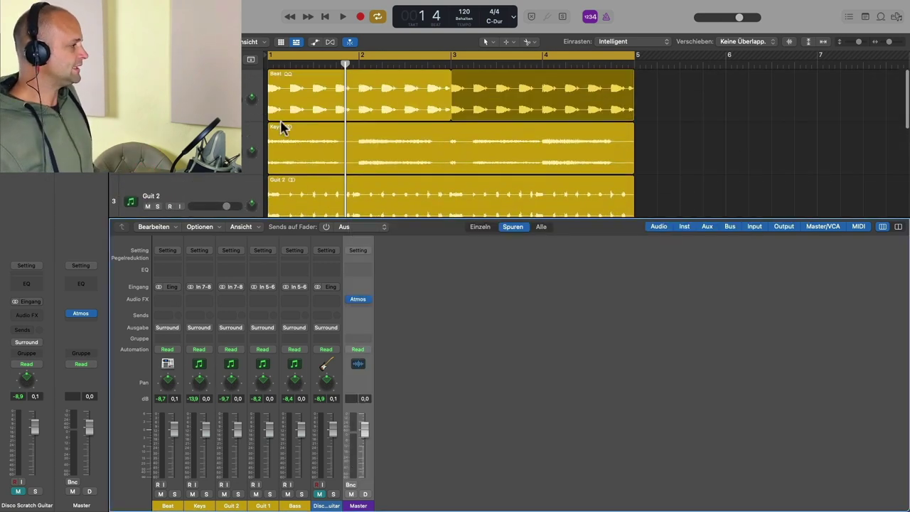
scroll(424, 122, "down", 5)
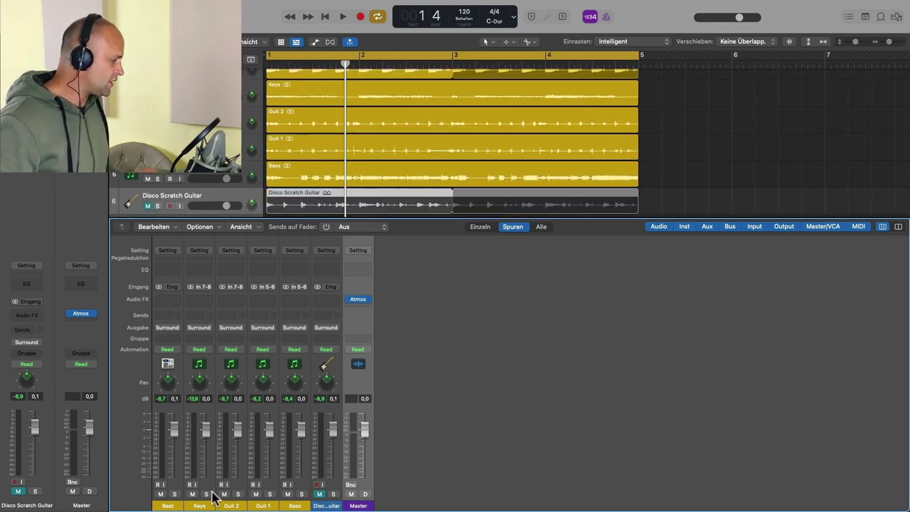
left_click(168, 505)
left_click(229, 506)
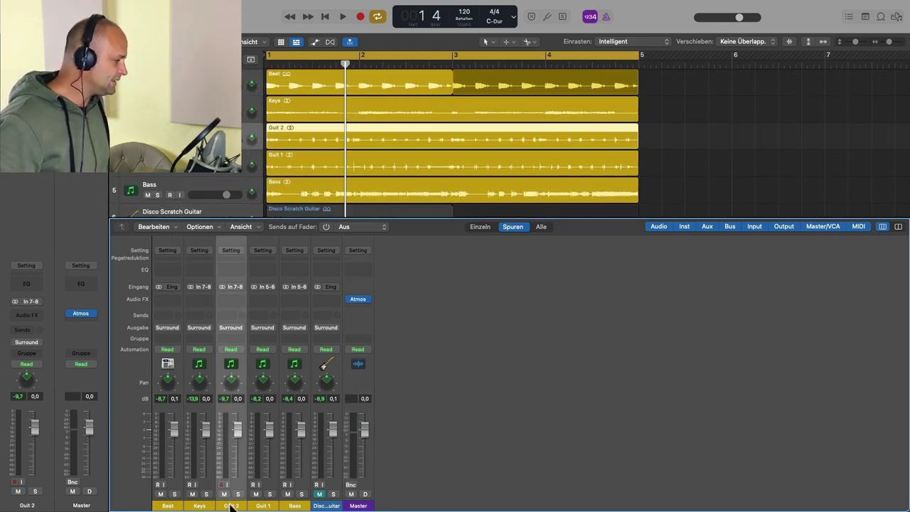
left_click(260, 506)
left_click(232, 506)
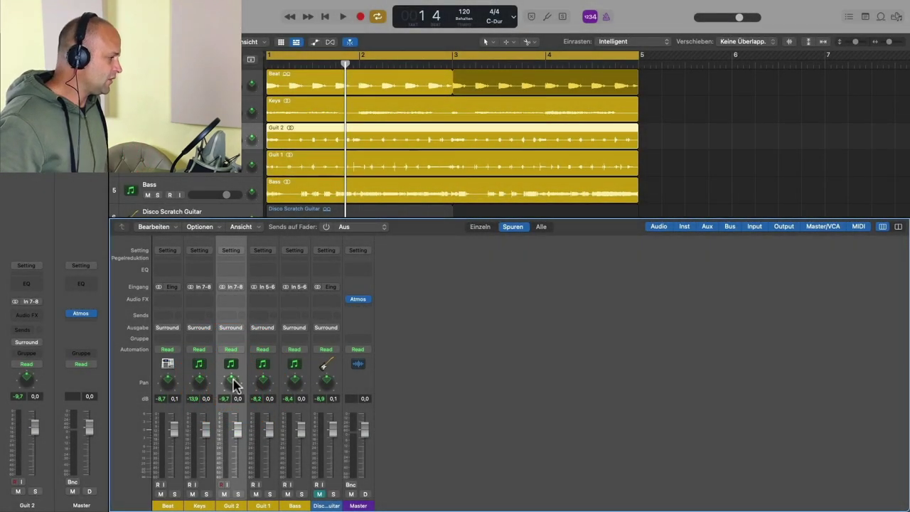
double_click(233, 382)
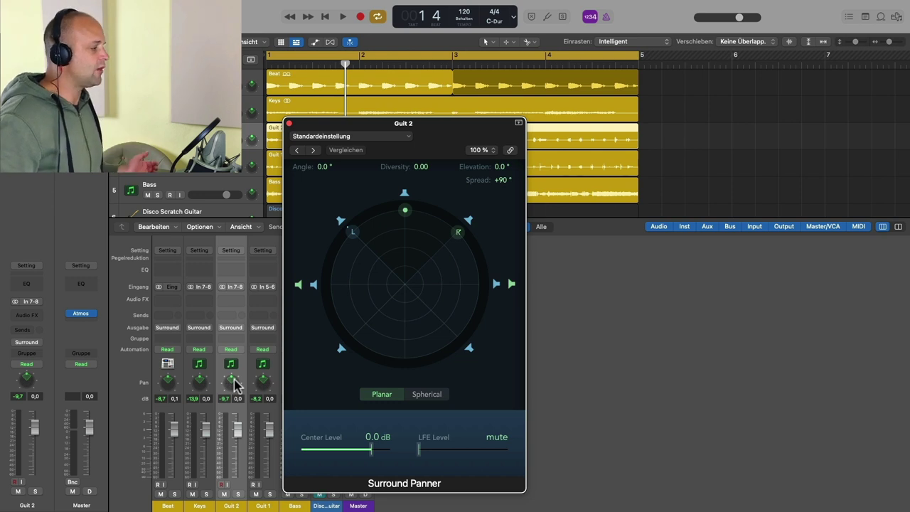
left_click_drag(447, 134, 732, 111)
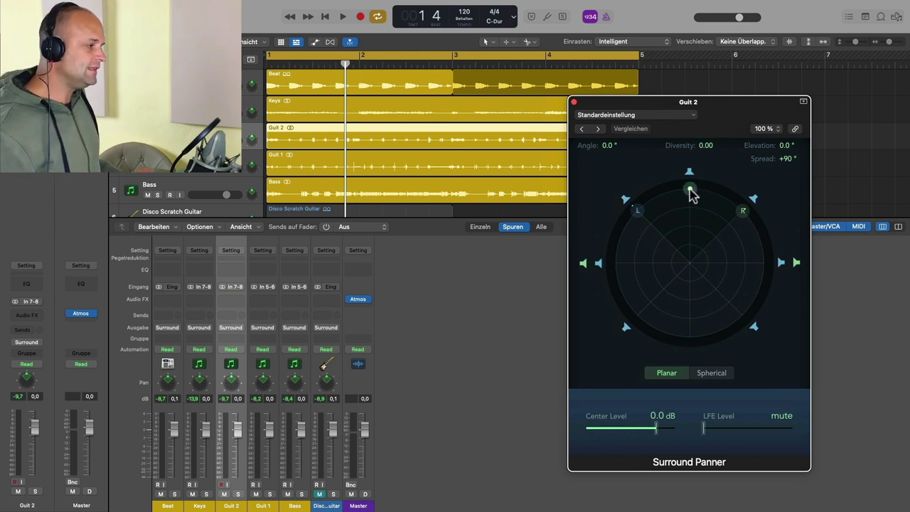
- Pan Guit 2 to the listener's front left, with an angle of about -54° and a spread of about +54°
mouse_move(690, 191)
left_mouse_down()
mouse_move(654, 217)
mouse_move(699, 318)
mouse_move(749, 286)
mouse_move(736, 209)
mouse_move(697, 184)
mouse_move(694, 192)
left_mouse_up()
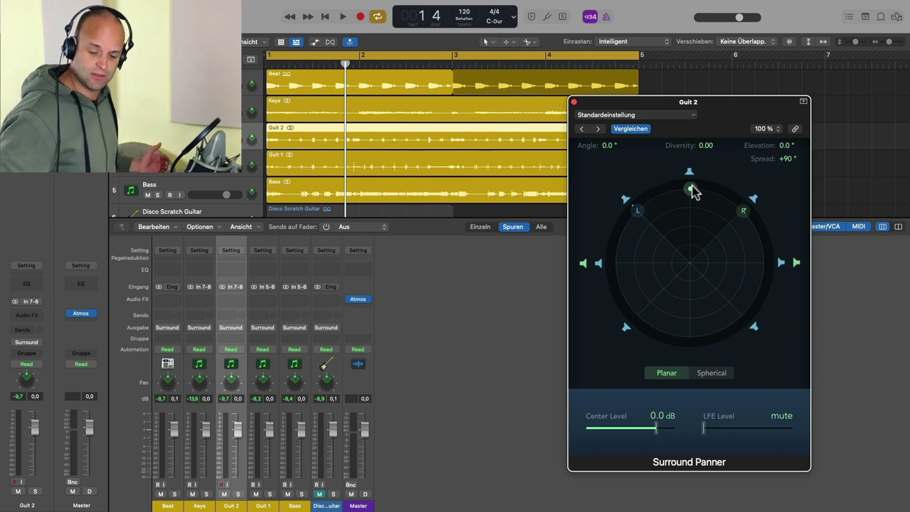
mouse_move(636, 211)
left_mouse_down()
mouse_move(638, 262)
mouse_move(641, 210)
left_mouse_up()
mouse_move(690, 192)
left_mouse_down()
mouse_move(695, 341)
mouse_move(701, 202)
mouse_move(687, 194)
left_mouse_up()
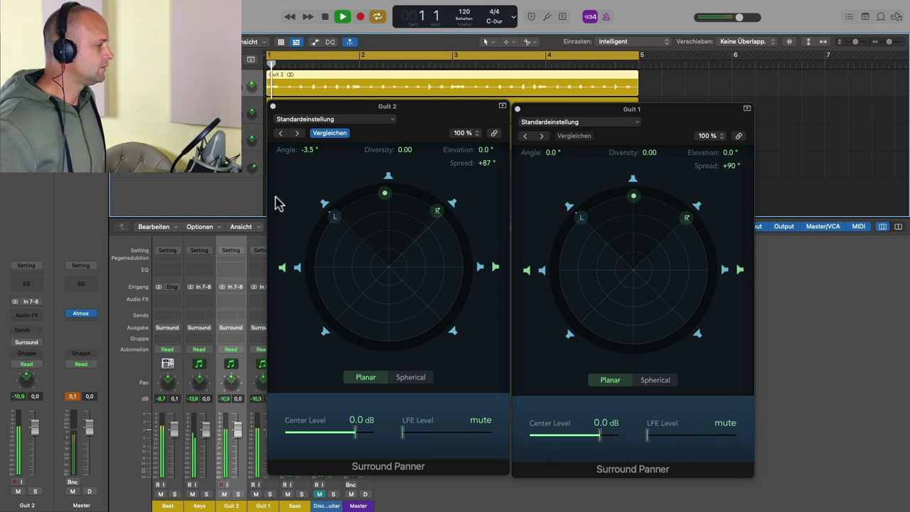
left_click_drag(385, 193, 316, 227)
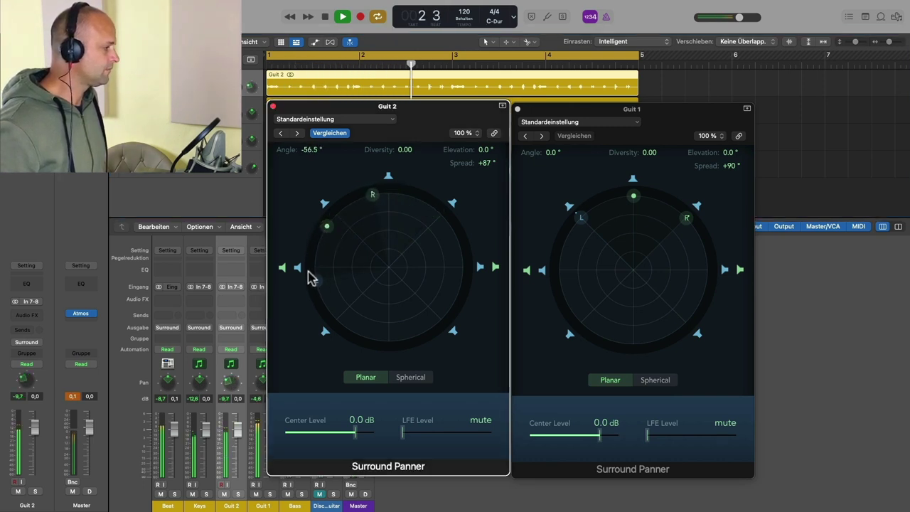
left_click_drag(312, 279, 311, 262)
left_click_drag(326, 227, 329, 224)
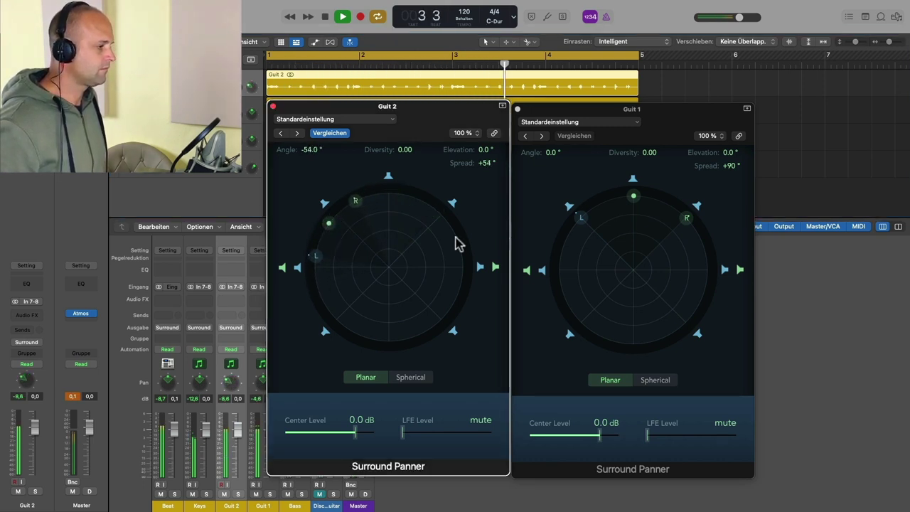
- Pan Guit 1 to the listener's front right, with an angle of about +45° and a spread of about +55°
left_click_drag(635, 197, 704, 255)
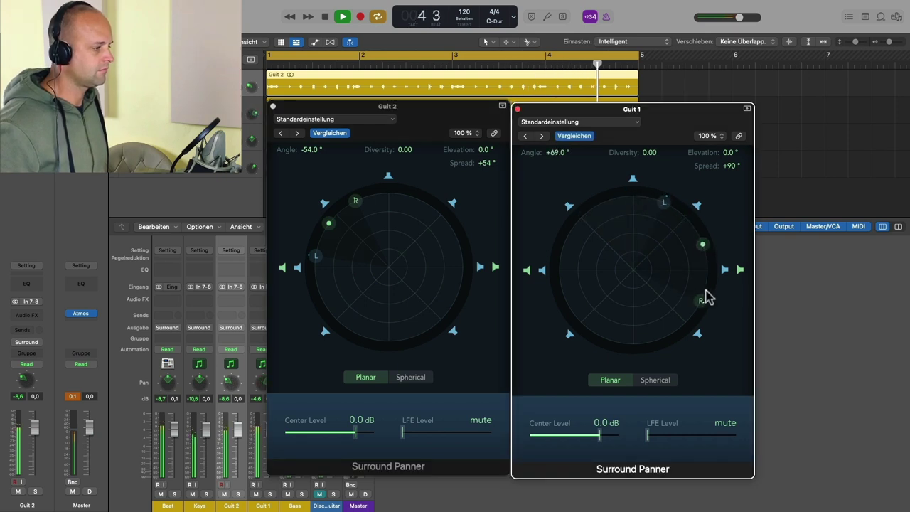
left_click_drag(699, 300, 702, 292)
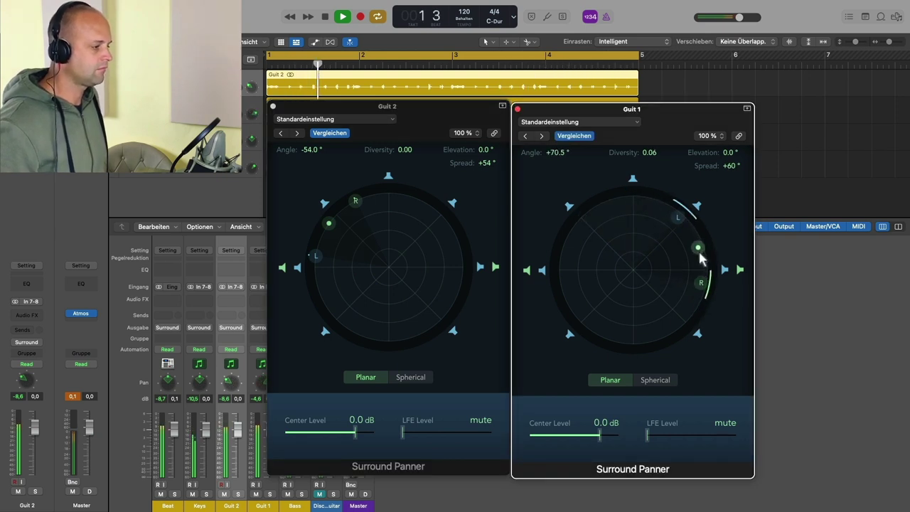
left_click_drag(700, 249, 697, 210)
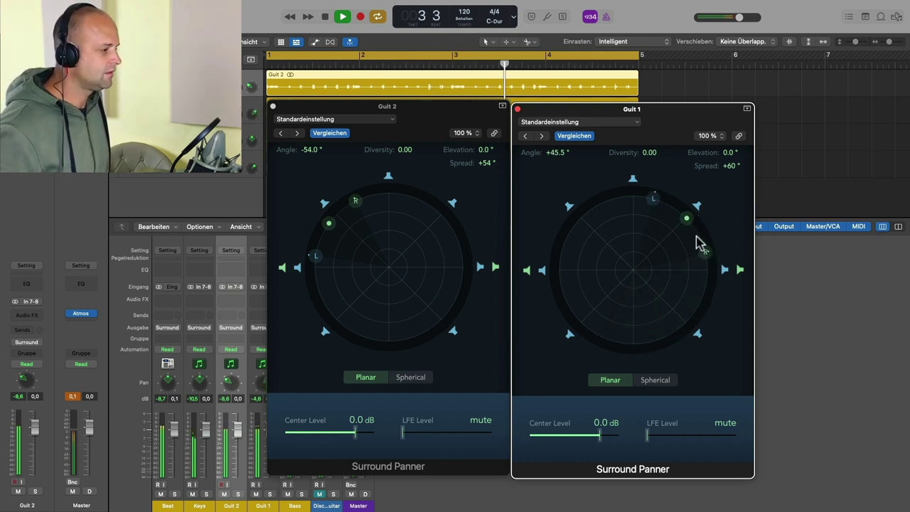
left_click_drag(708, 270, 709, 273)
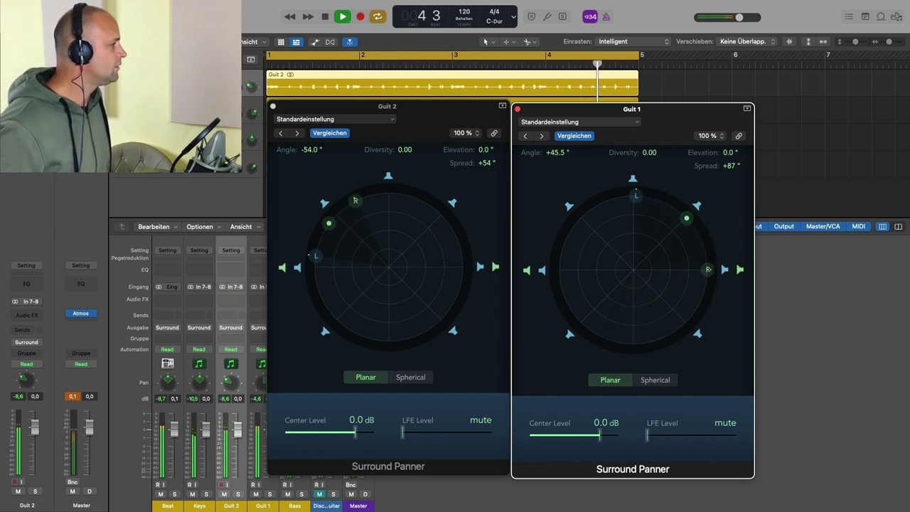
left_click_drag(165, 90, 165, 115)
left_click_drag(686, 222, 686, 219)
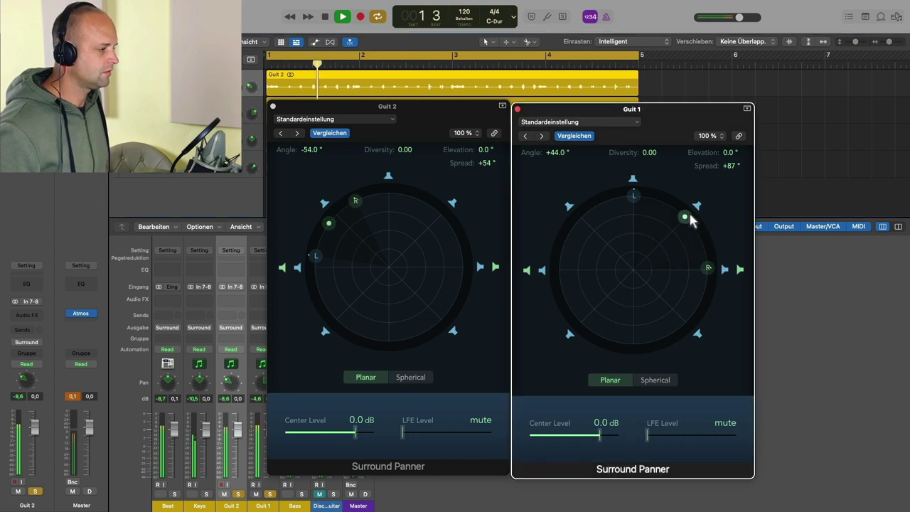
left_click_drag(708, 270, 706, 247)
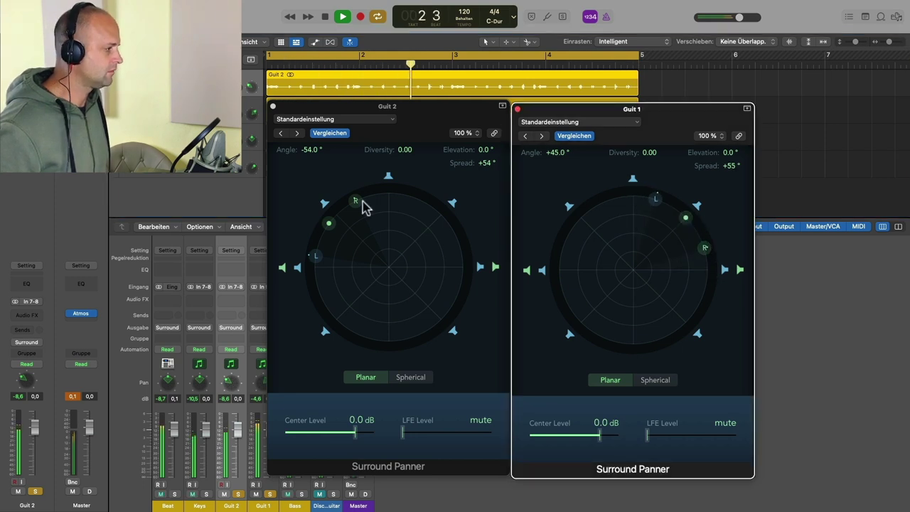
- Fine-tune the guitar panning by widening Guit 2's spread to about +64° and turning Guit 1's angle to about +51.5°, and stop playback
left_click_drag(355, 200, 361, 198)
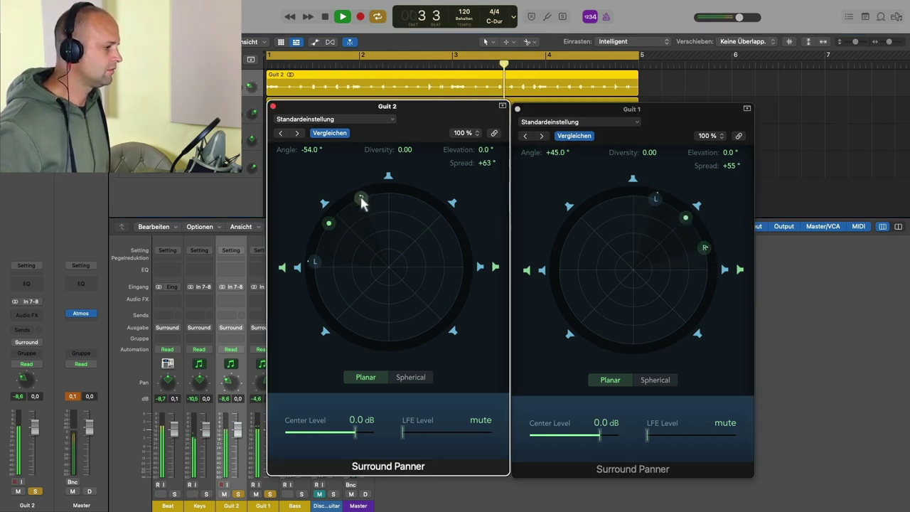
left_click_drag(682, 219, 687, 223)
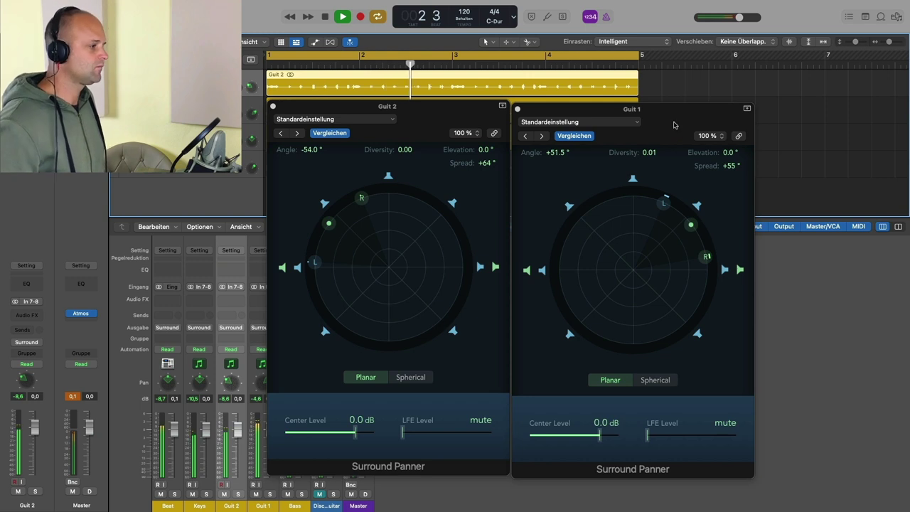
key("space")
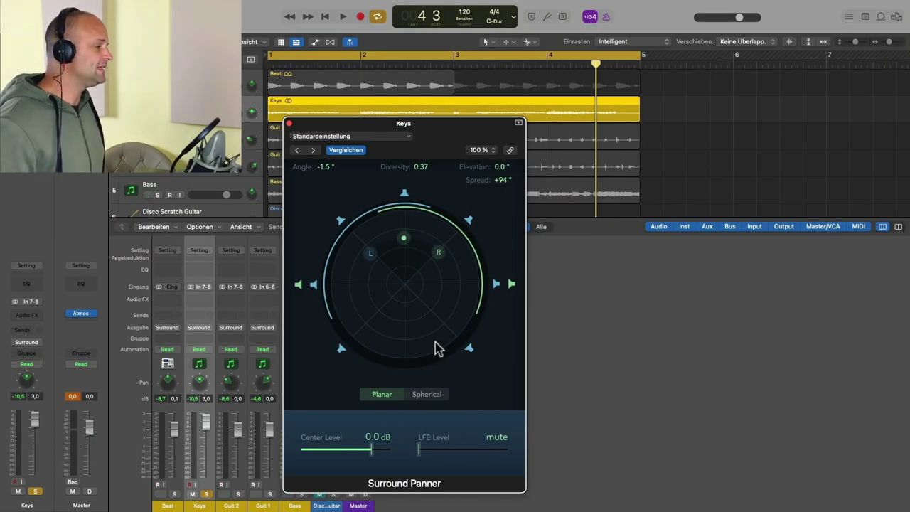
- Close the Keys panner, unsolo Keys, and switch the Beat channel's panning to the 3D Object Panner
left_click(289, 124)
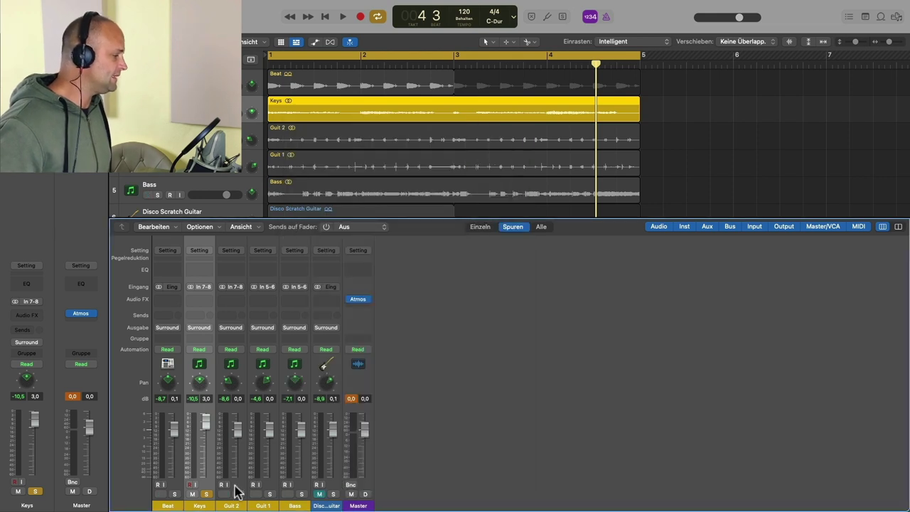
left_click(206, 494)
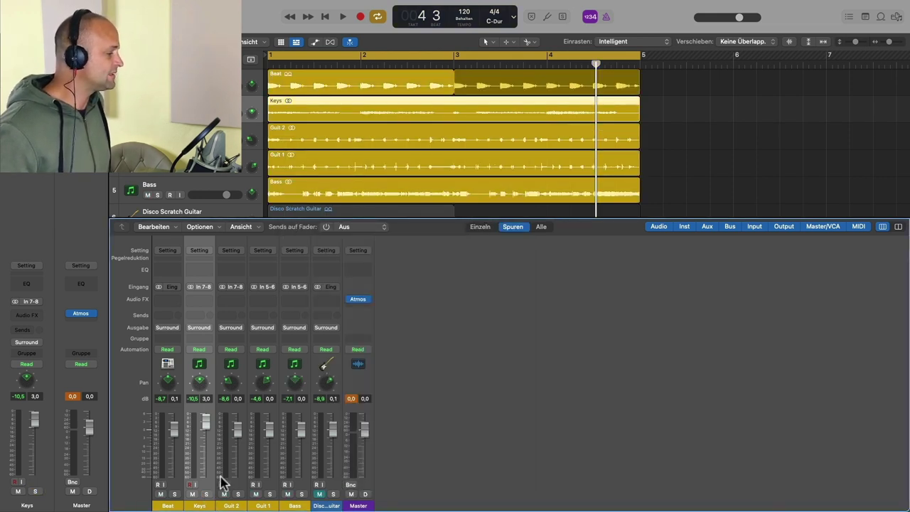
left_click(167, 506)
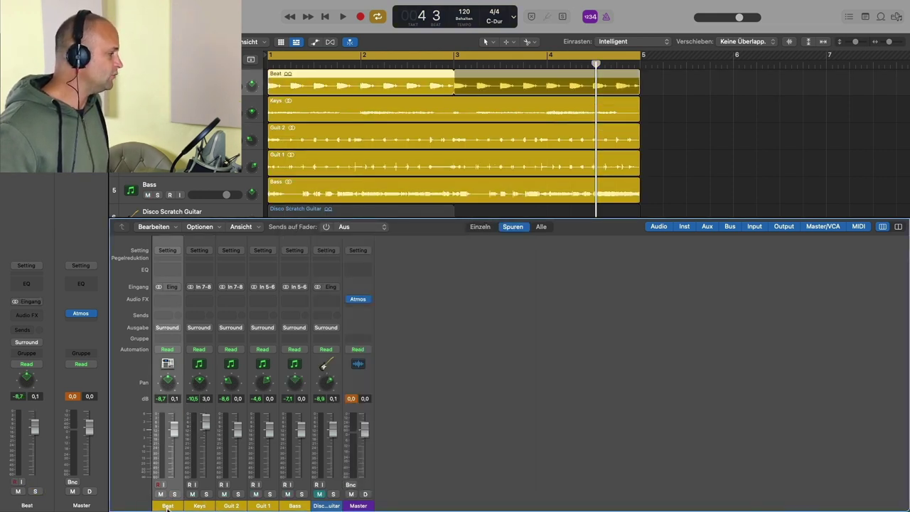
left_click(177, 328)
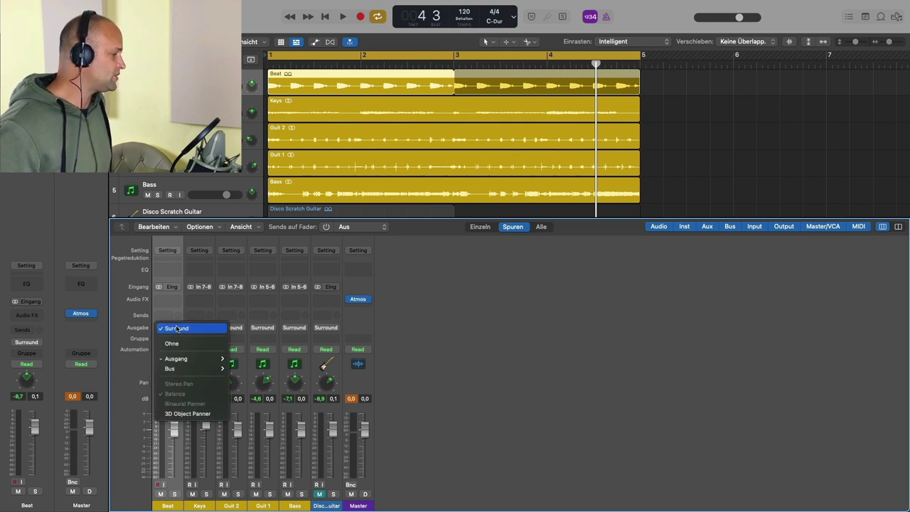
left_click(178, 310)
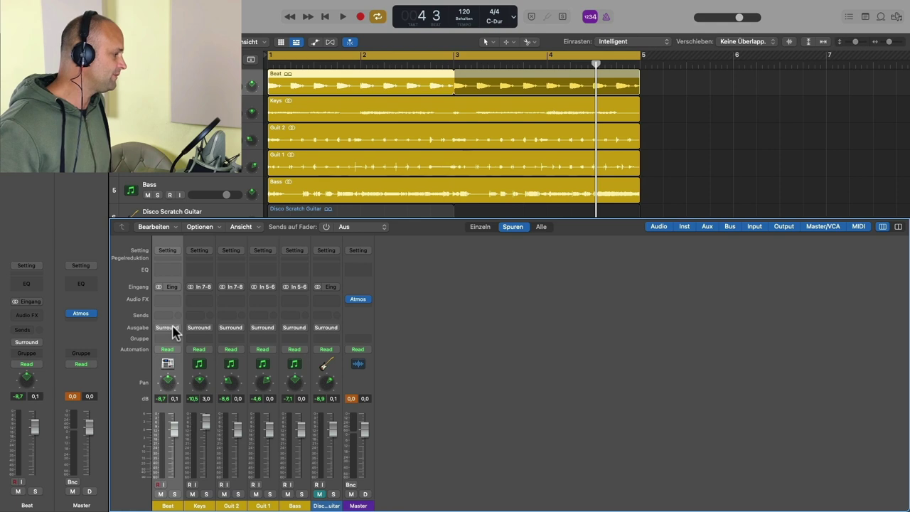
left_click(173, 329)
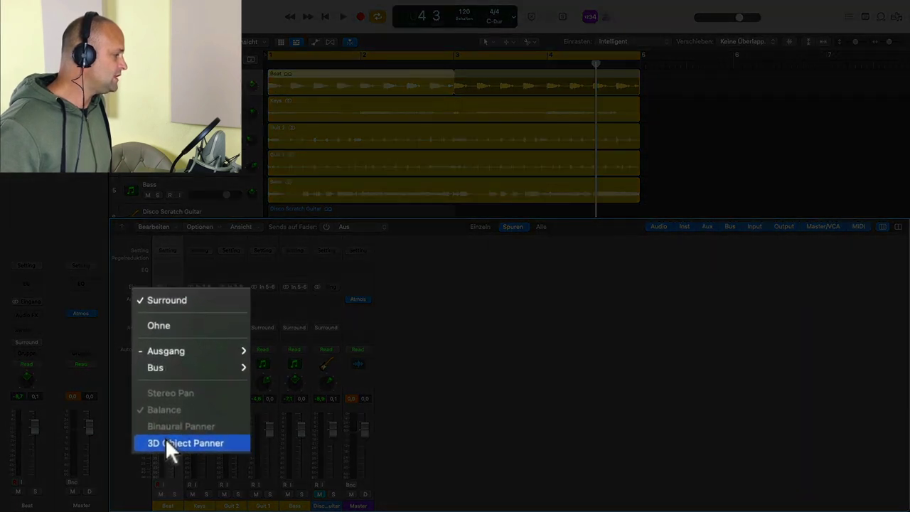
left_click(165, 438)
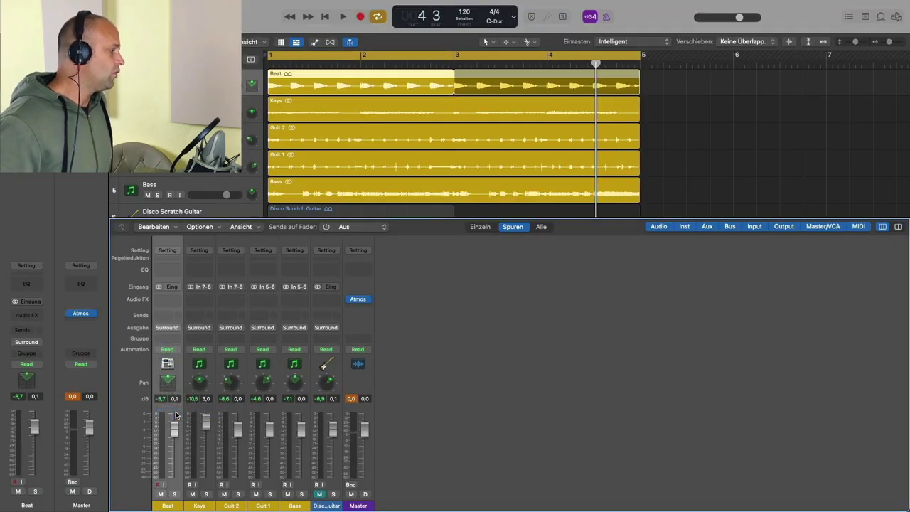
- Open Beat's 3D Object Panner and adjust the object to about +0.963 back/front with a spread of about +86°
double_click(169, 383)
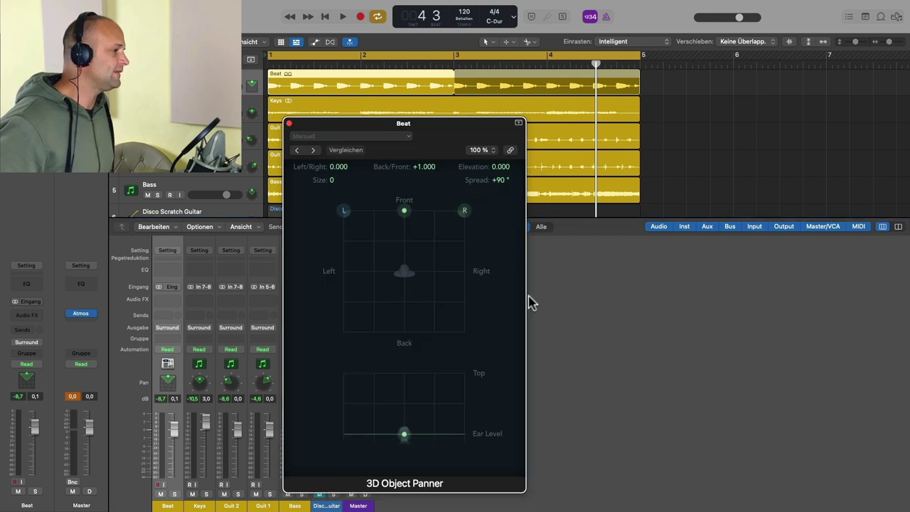
left_click_drag(472, 147, 752, 116)
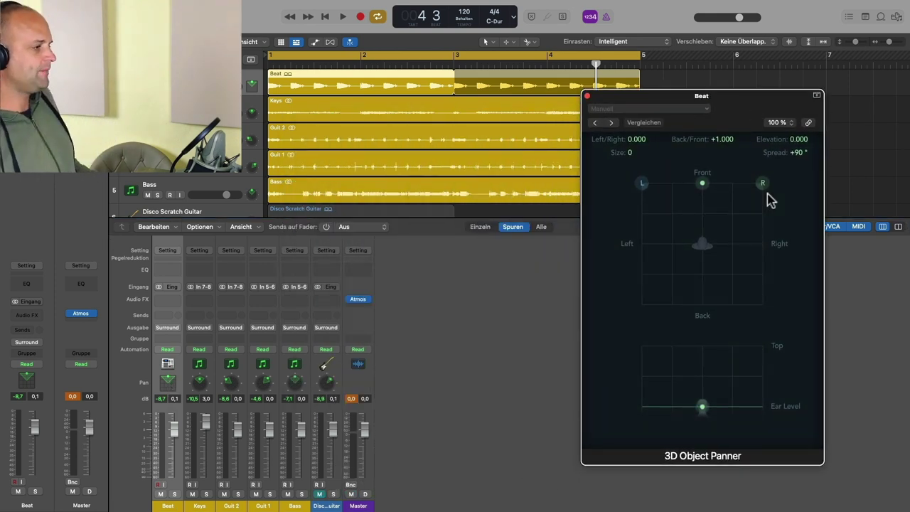
mouse_move(703, 185)
left_mouse_down()
mouse_move(650, 198)
mouse_move(642, 238)
mouse_move(655, 277)
mouse_move(715, 306)
mouse_move(761, 278)
mouse_move(750, 190)
mouse_move(702, 184)
left_mouse_up()
mouse_move(759, 184)
left_mouse_down()
mouse_move(735, 187)
mouse_move(754, 184)
left_mouse_up()
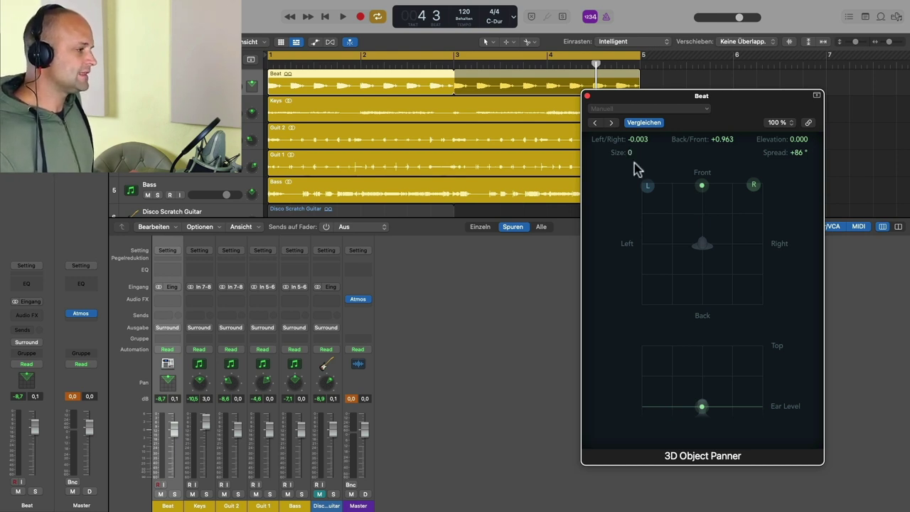
mouse_move(628, 152)
left_mouse_down()
mouse_move(628, 136)
mouse_move(629, 149)
left_mouse_up()
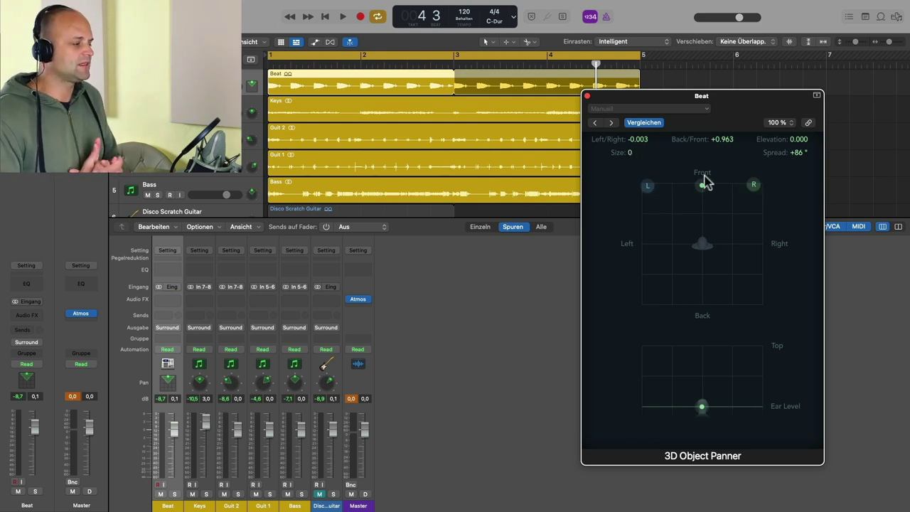
- Compare Guit 2's Surround Panner with Beat's 3D Object Panner, placing the two windows side by side
double_click(230, 382)
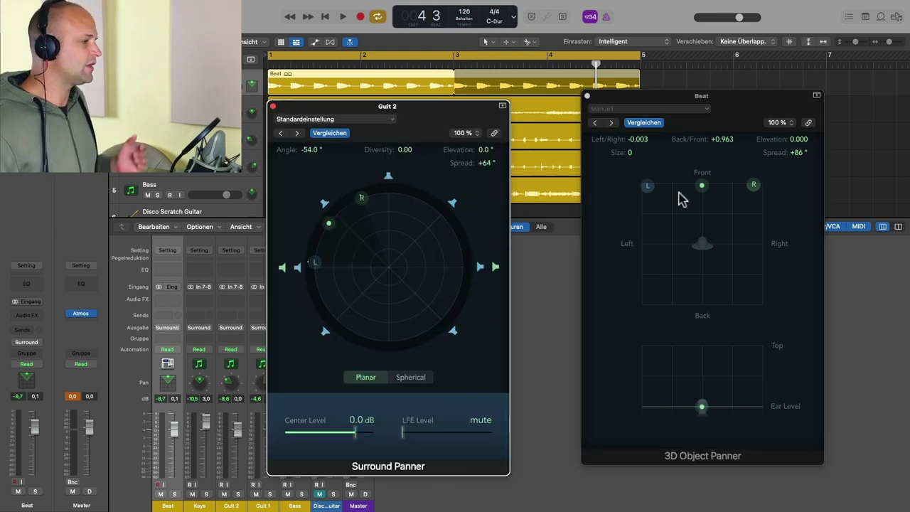
left_click_drag(748, 105, 677, 117)
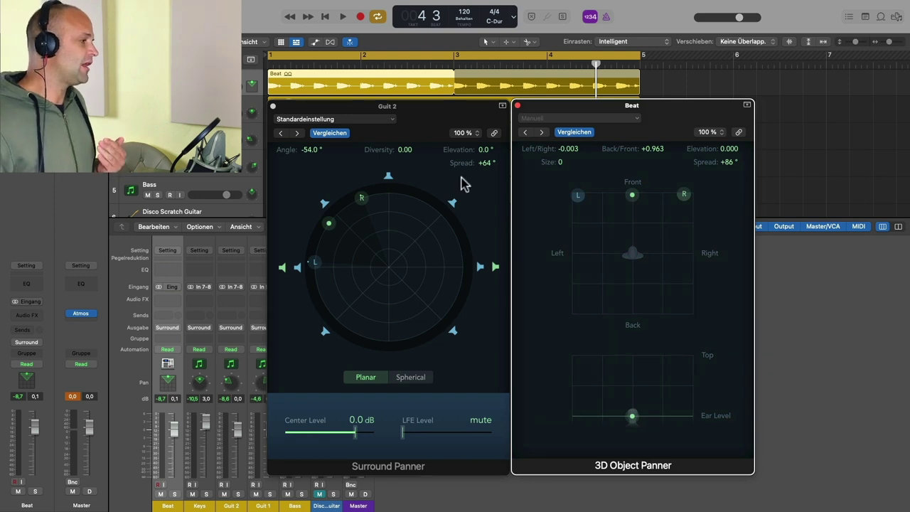
left_click(429, 126)
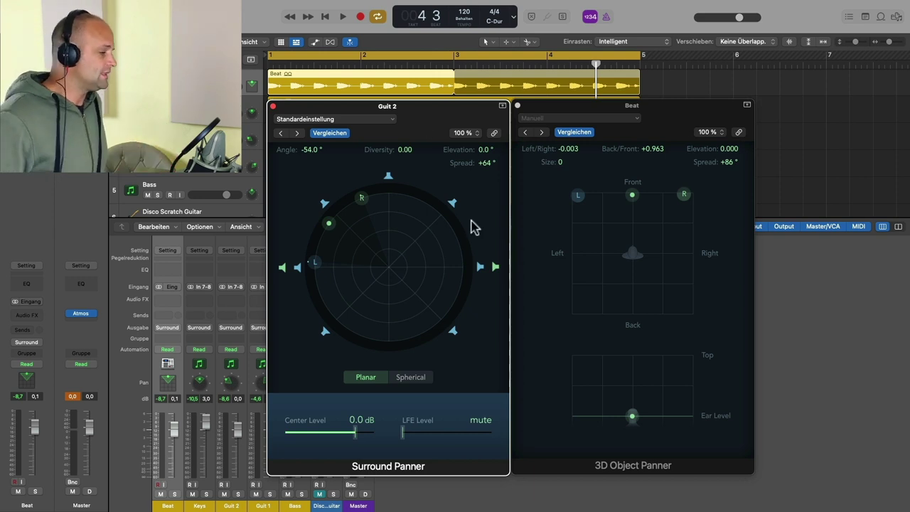
left_click(627, 461)
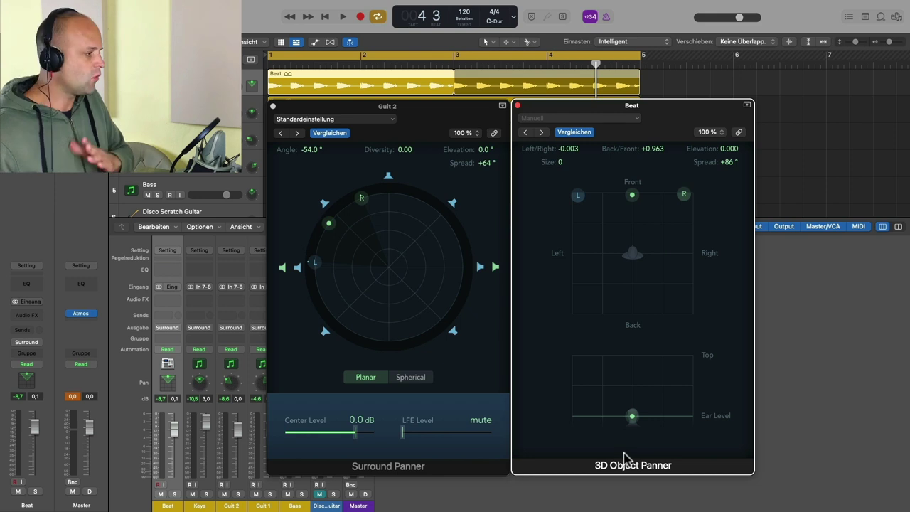
- Turn Guit 2's angle to about -52.5° and close both panner windows
left_click_drag(330, 223, 333, 222)
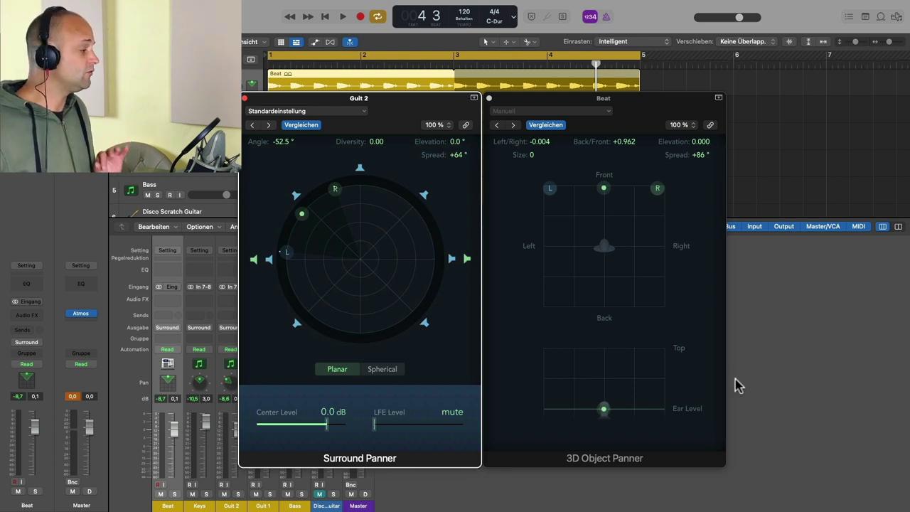
left_click(489, 99)
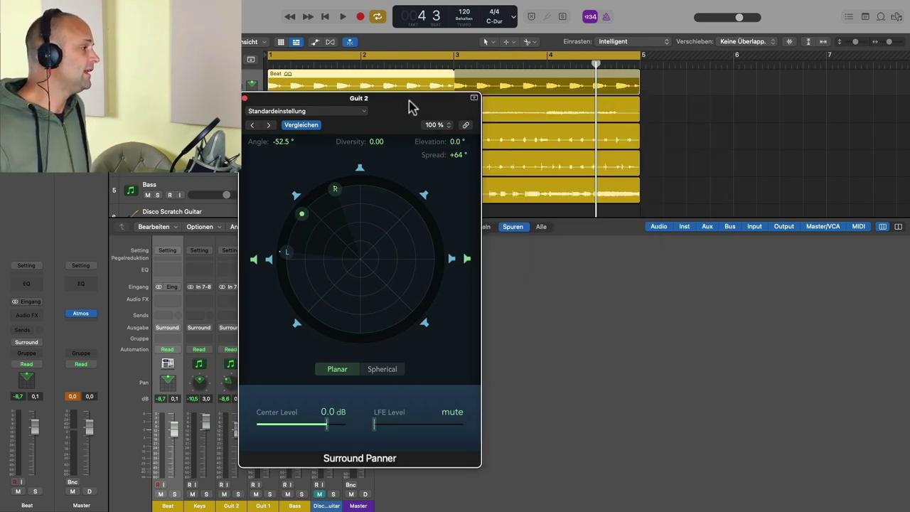
left_click(245, 98)
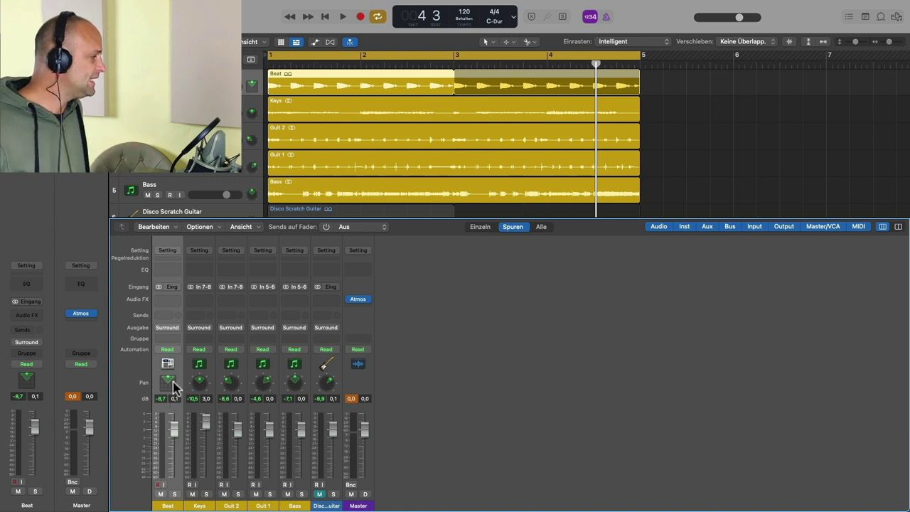
- Examine Beat's 3D Object Panner alongside the 3D Objects list in the Master's Dolby Atmos plug-in, then close both windows
mouse_move(185, 511)
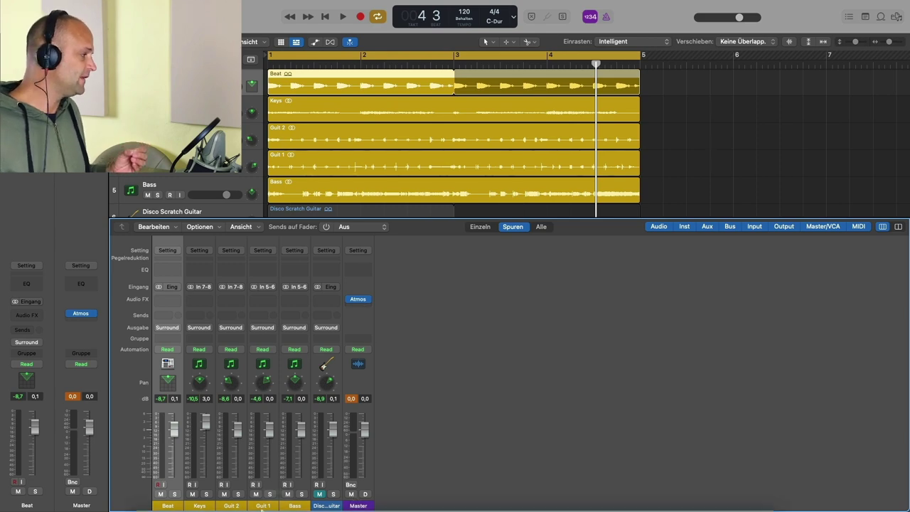
double_click(168, 382)
left_click_drag(670, 118, 261, 106)
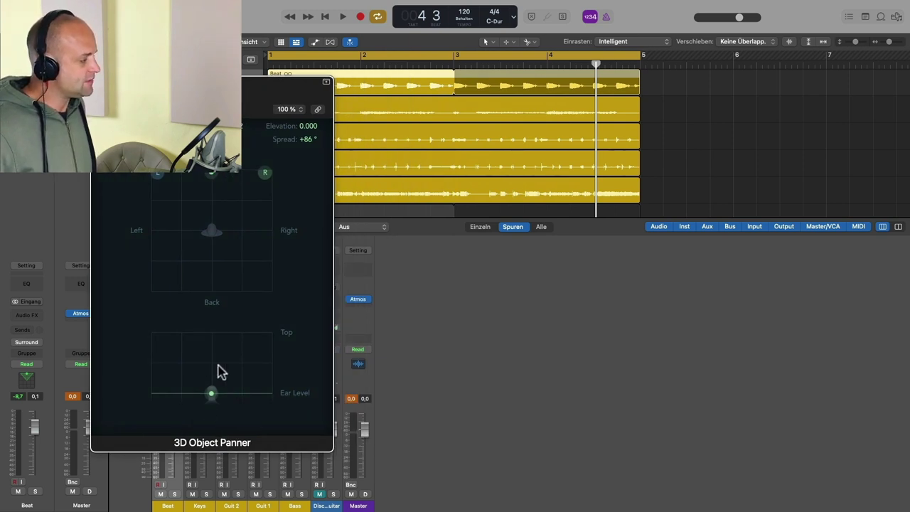
left_click(358, 301)
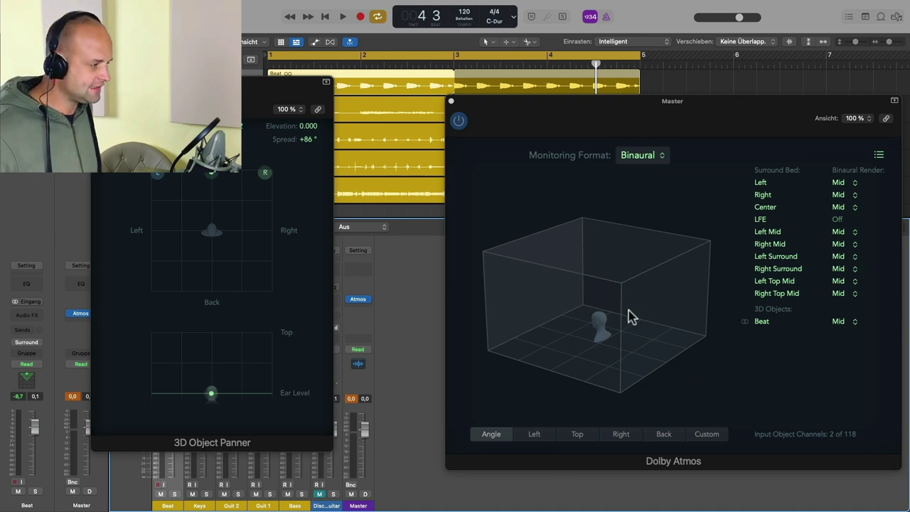
key("Escape")
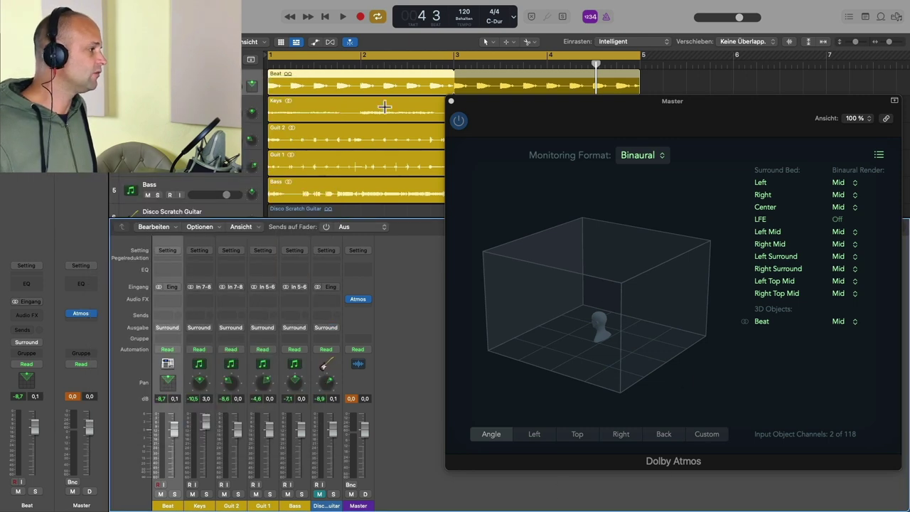
left_click(451, 101)
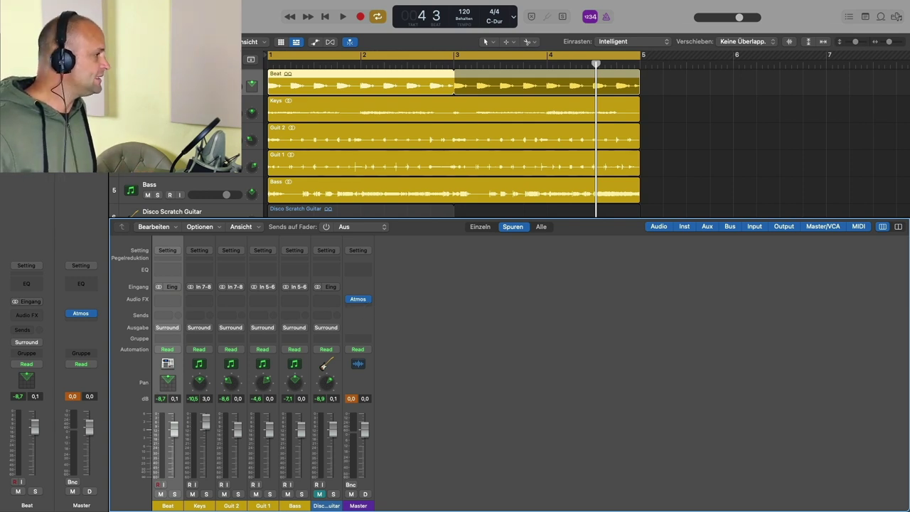
- Reopen Beat's 3D Object Panner, place it clear of the mixer channels, and solo the Beat track
double_click(168, 383)
left_click(98, 81)
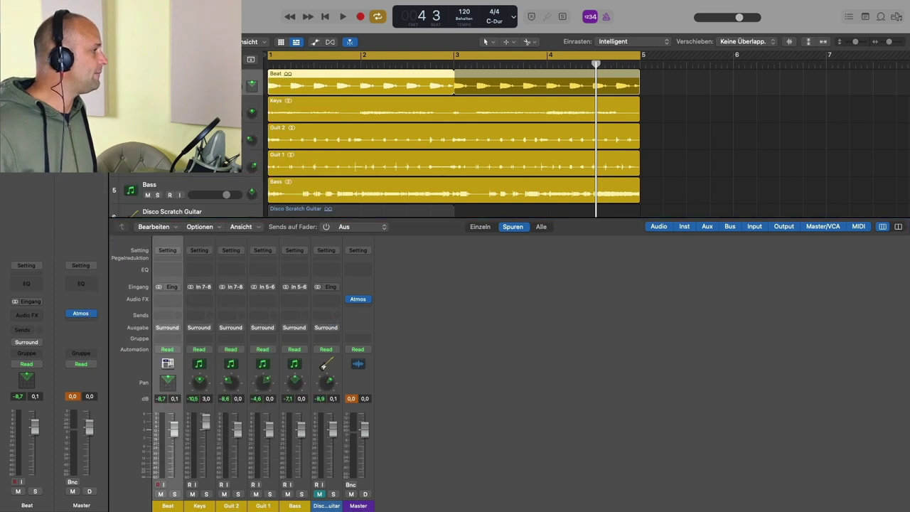
double_click(168, 383)
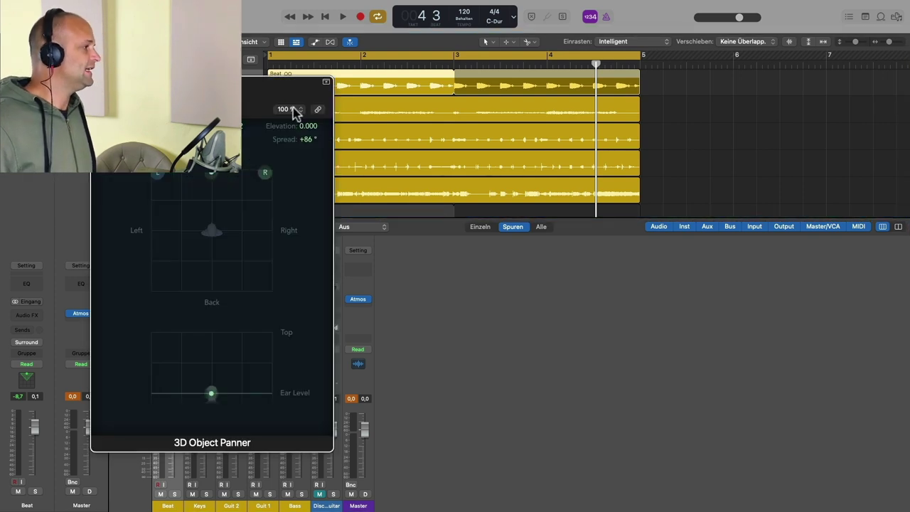
left_click_drag(262, 87, 663, 87)
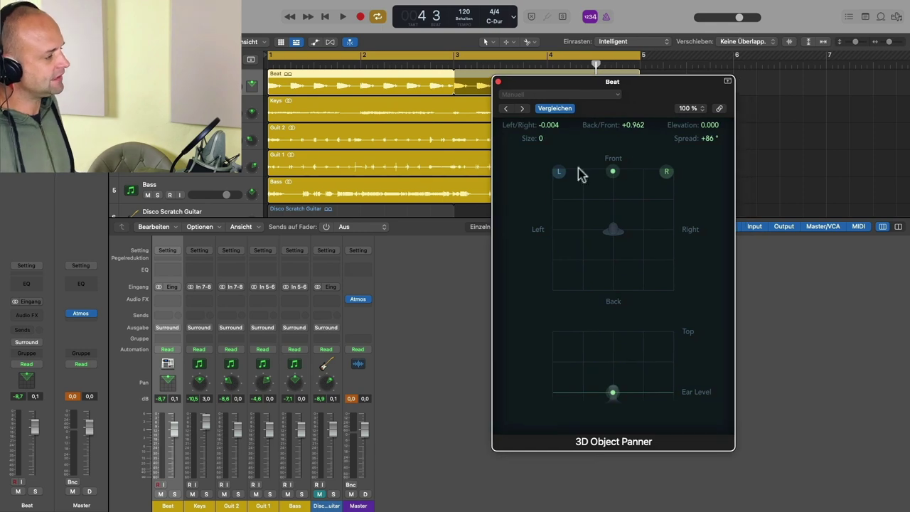
left_click(158, 86)
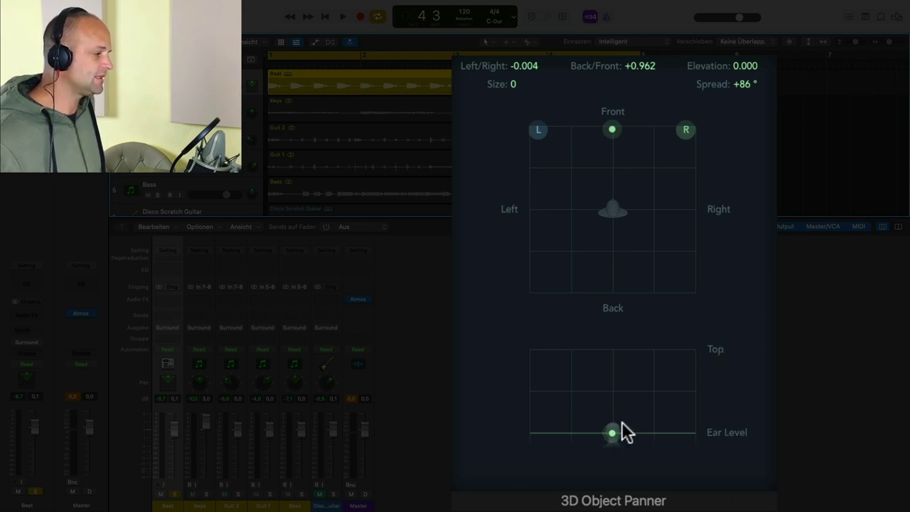
- Play the beat while narrowing its spread to about +45° and moving it near the listener, about +0.059 left/right and +0.119 back/front
left_click_drag(613, 432, 607, 456)
key("space")
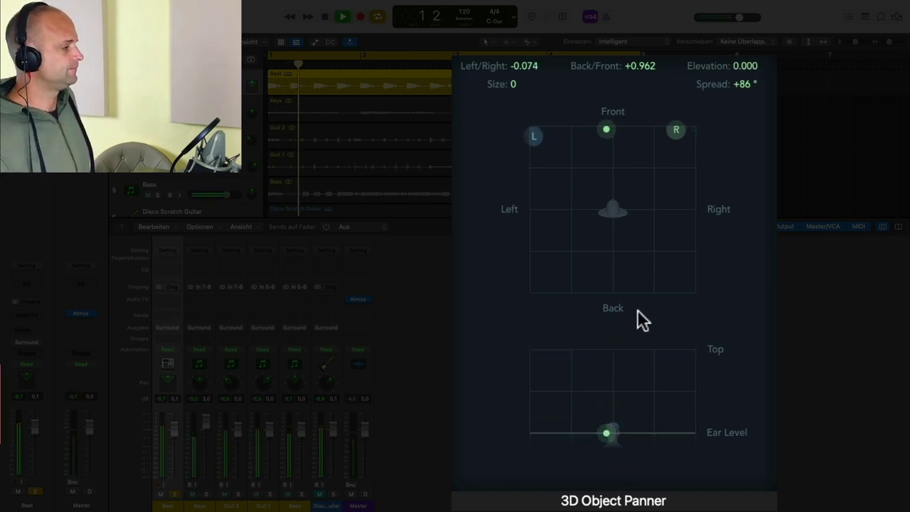
left_click_drag(603, 131, 609, 112)
left_click_drag(536, 126, 580, 129)
left_click_drag(613, 127, 616, 204)
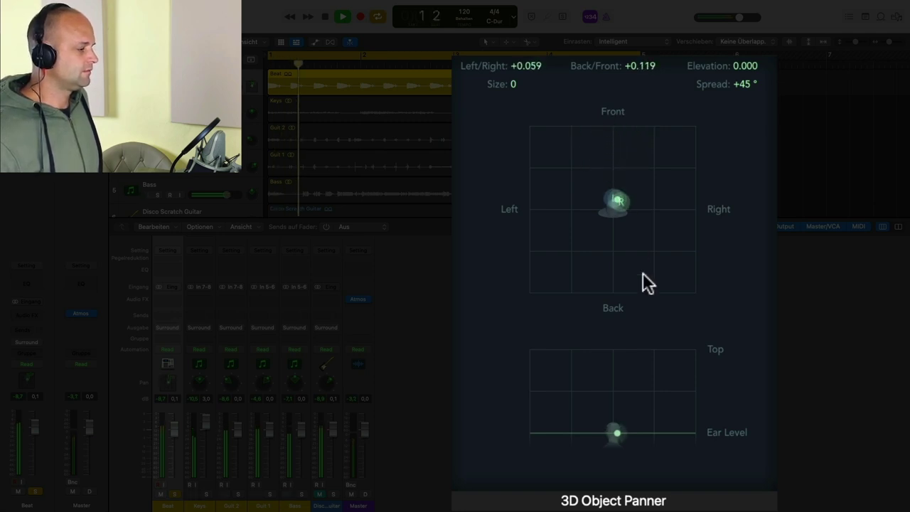
- Return the Beat object to front center, about +0.004 left/right and +0.985 back/front, and widen its spread to about +90°
mouse_move(615, 434)
left_mouse_down()
mouse_move(611, 339)
mouse_move(613, 431)
left_mouse_up()
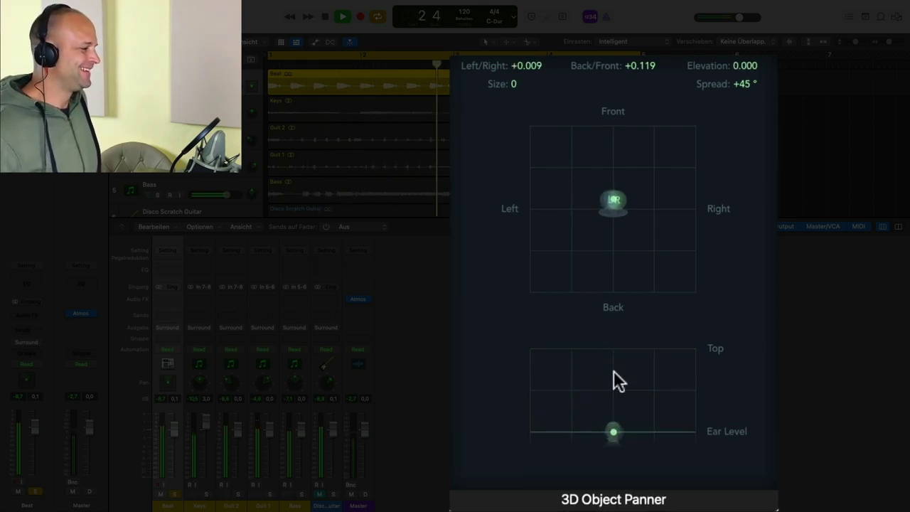
left_click_drag(615, 206, 616, 109)
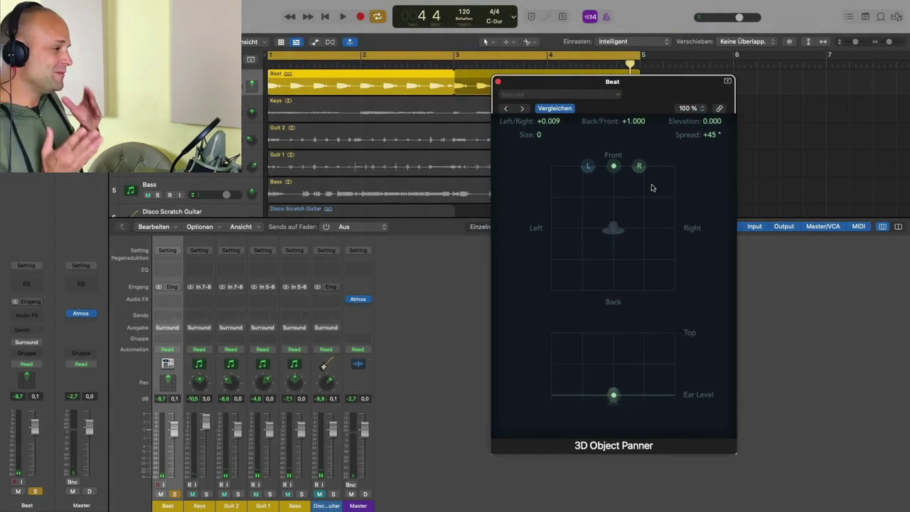
left_click_drag(586, 168, 610, 169)
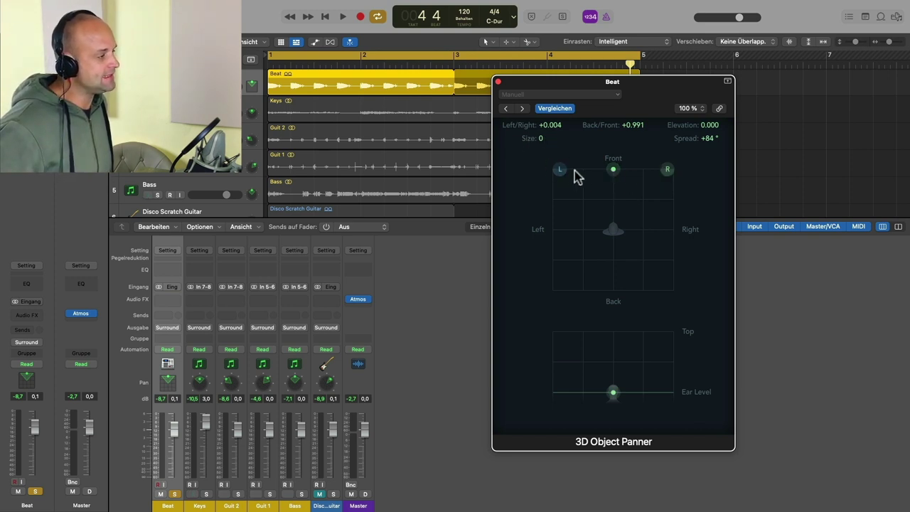
left_click_drag(557, 171, 555, 169)
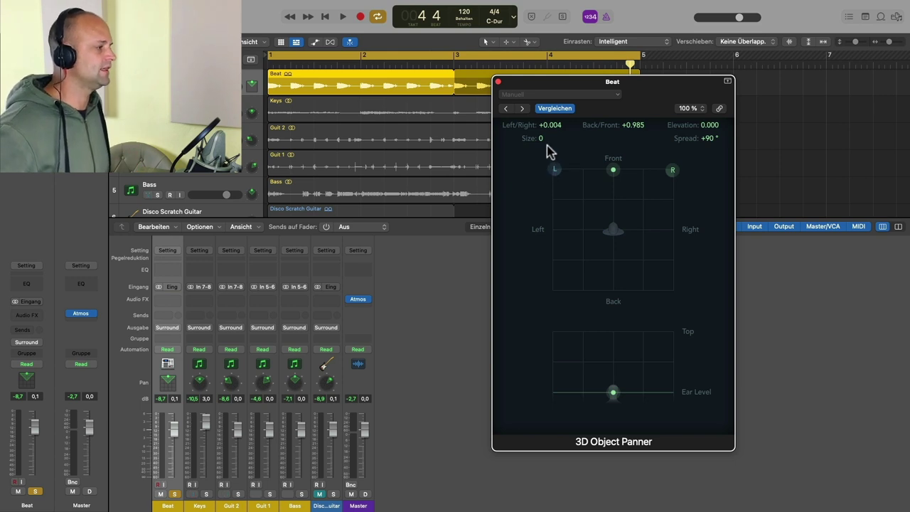
- Play the beat, raise its object size to +3, and stop playback
key("space")
mouse_move(543, 142)
left_mouse_down()
mouse_move(543, 93)
mouse_move(542, 142)
left_mouse_up()
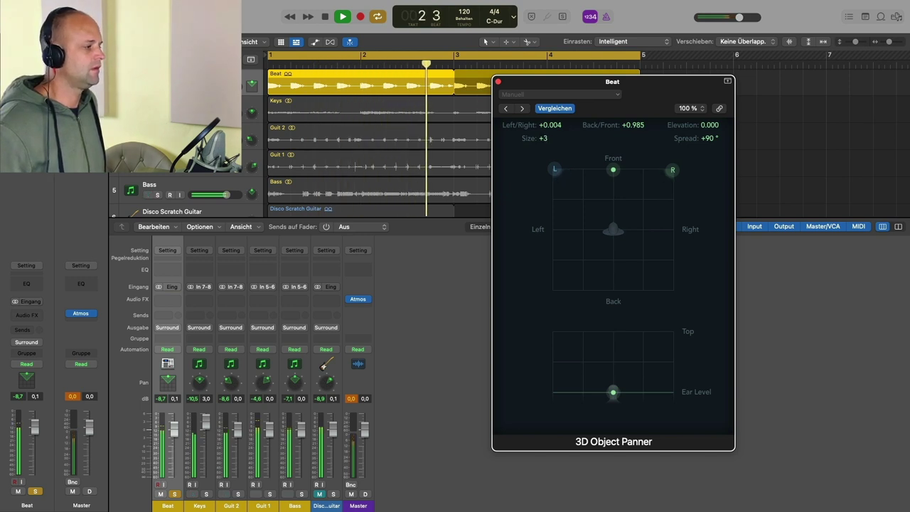
key("space")
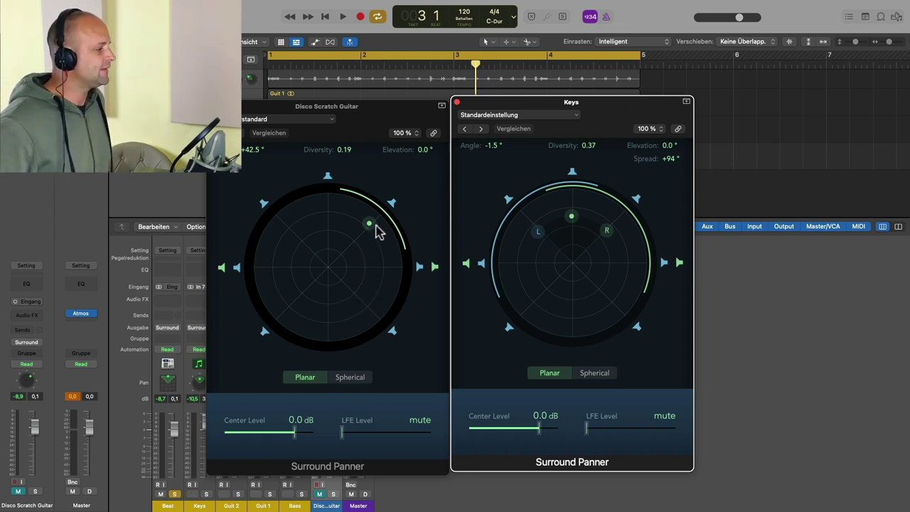
- Center Disco Scratch Guitar at about -2° with 0.31 diversity, and widen Keys to about +120° spread at about -1° and 0.22 diversity
left_click_drag(376, 231, 326, 216)
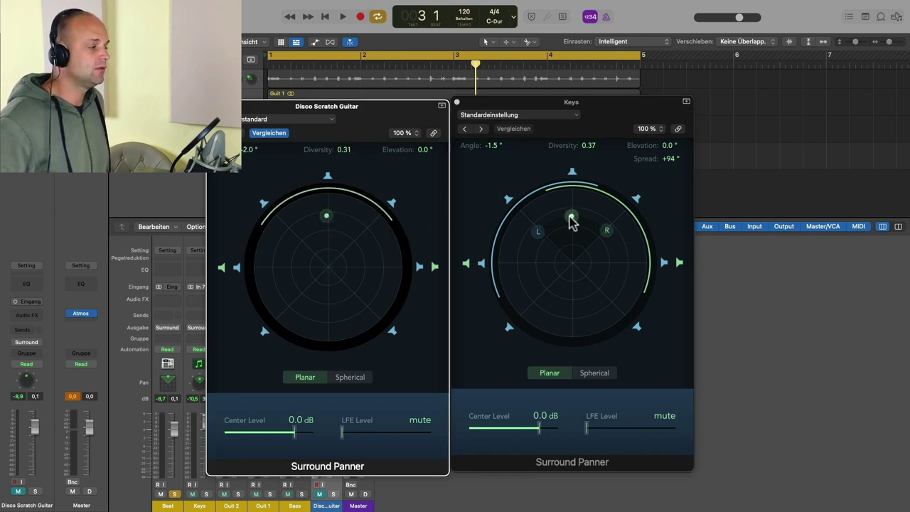
left_click_drag(571, 217, 522, 222)
left_click_drag(618, 216, 622, 230)
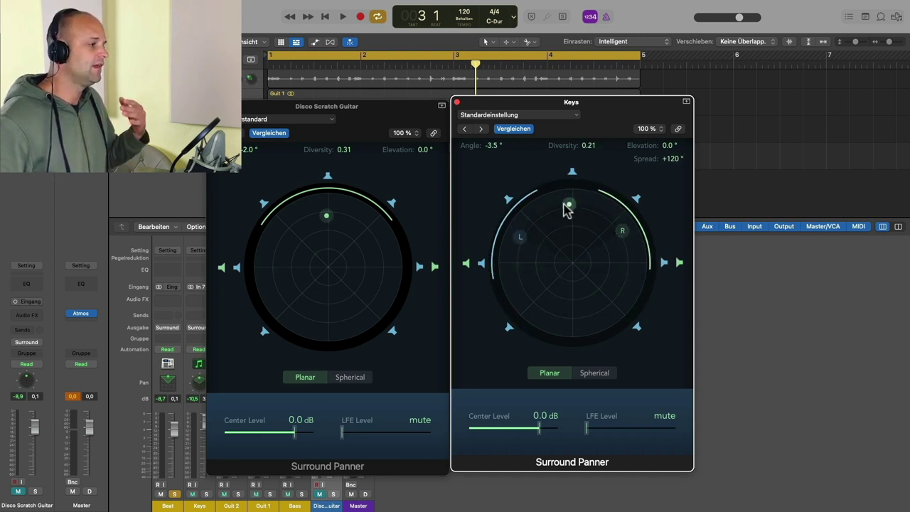
left_click_drag(567, 206, 576, 207)
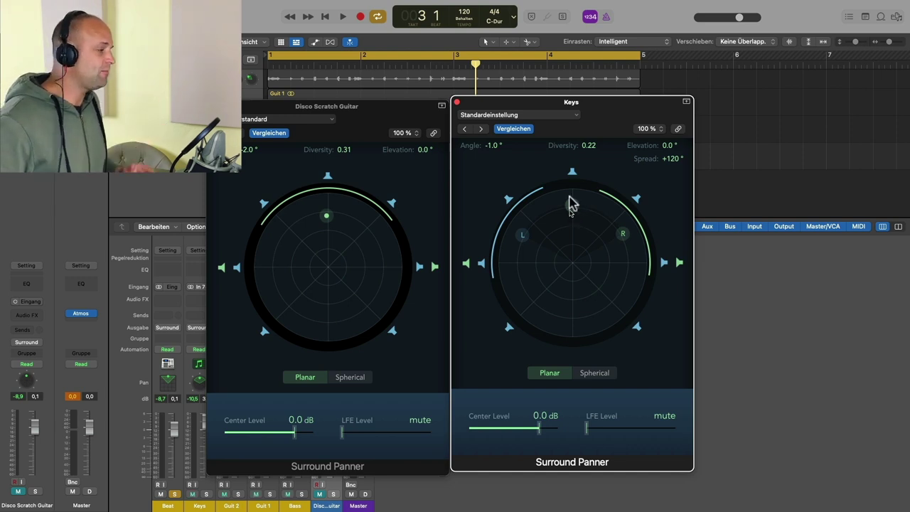
- Close the Keys and Disco Scratch Guitar panners and open the Dolby Atmos plug-in on the Master channel
left_click(457, 102)
left_click(214, 106)
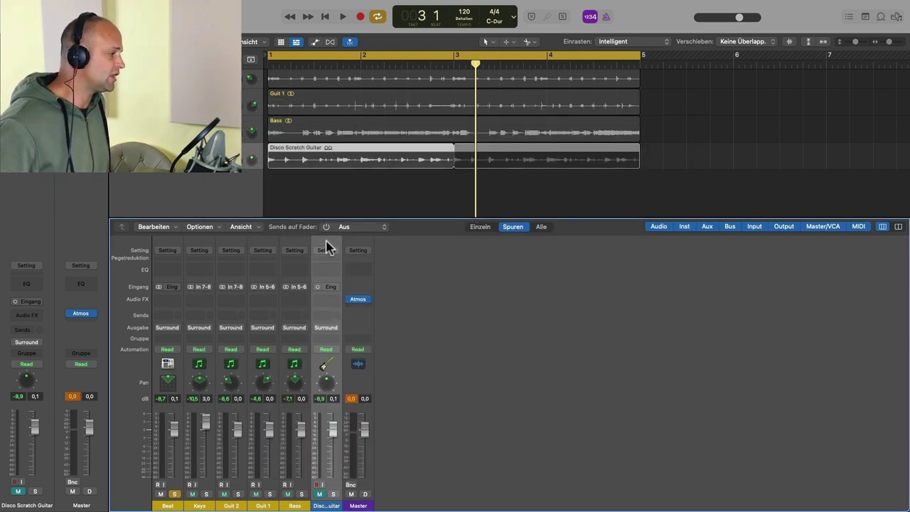
left_click(359, 299)
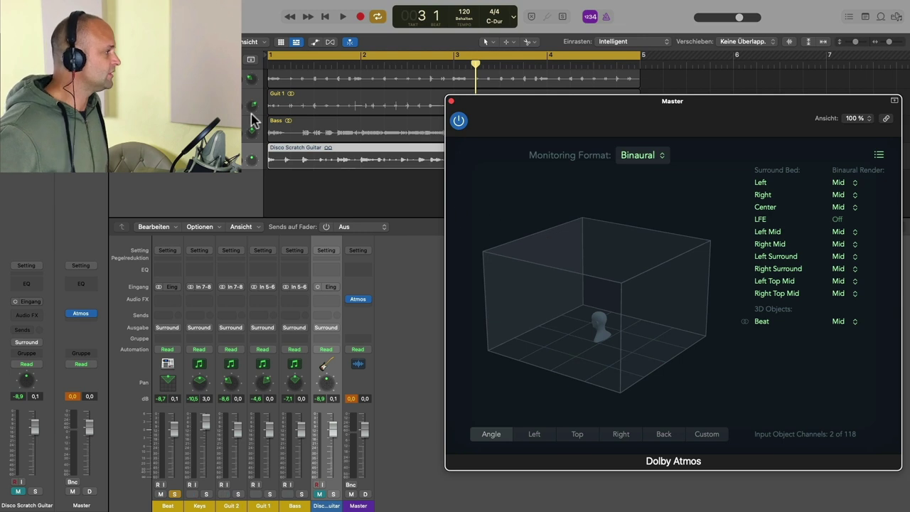
left_click(158, 59)
scroll(213, 157, "up", 4)
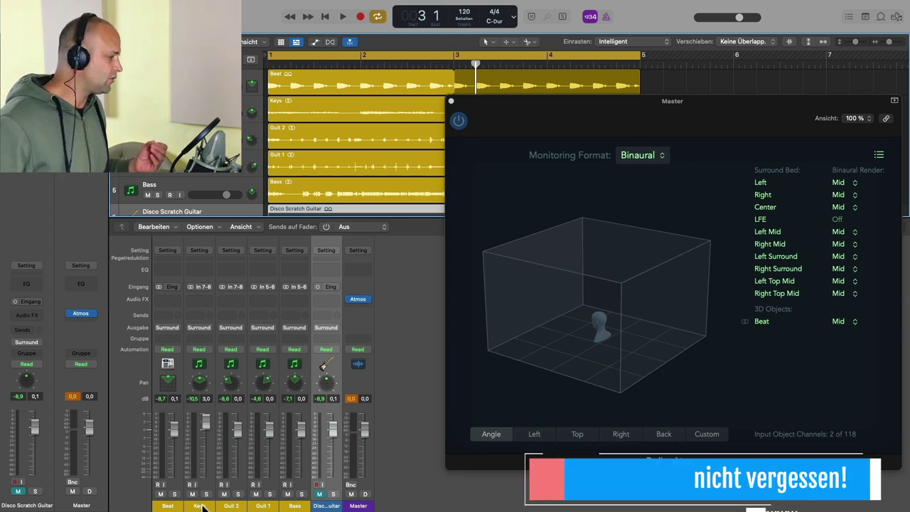
- Move the Guit 1 object to about -0.943 left/right and +0.159 back/front, and view the Atmos room from left, right and top
left_click(231, 505)
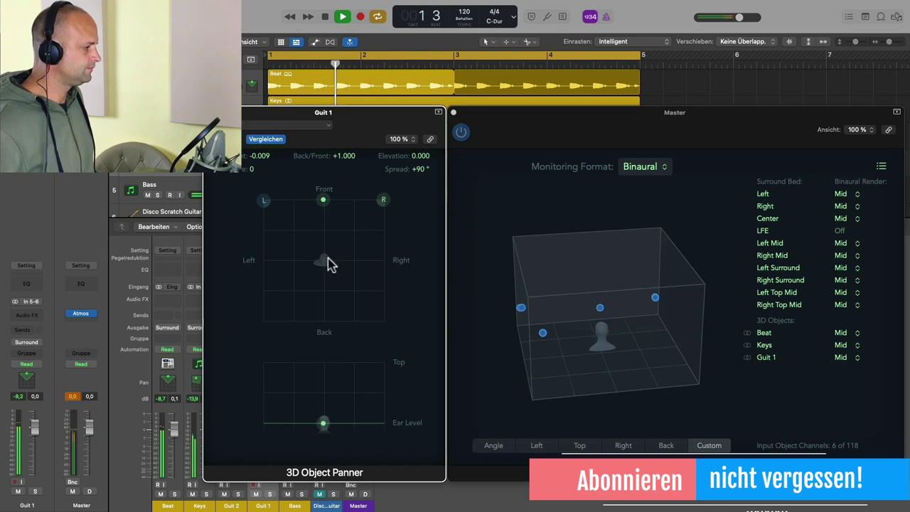
left_click_drag(324, 200, 268, 251)
left_click(546, 451)
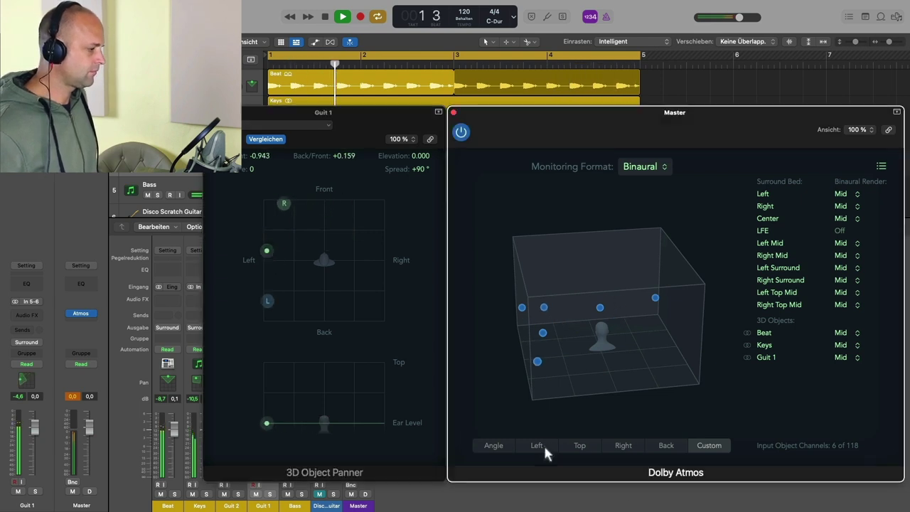
left_click(549, 450)
left_click(580, 448)
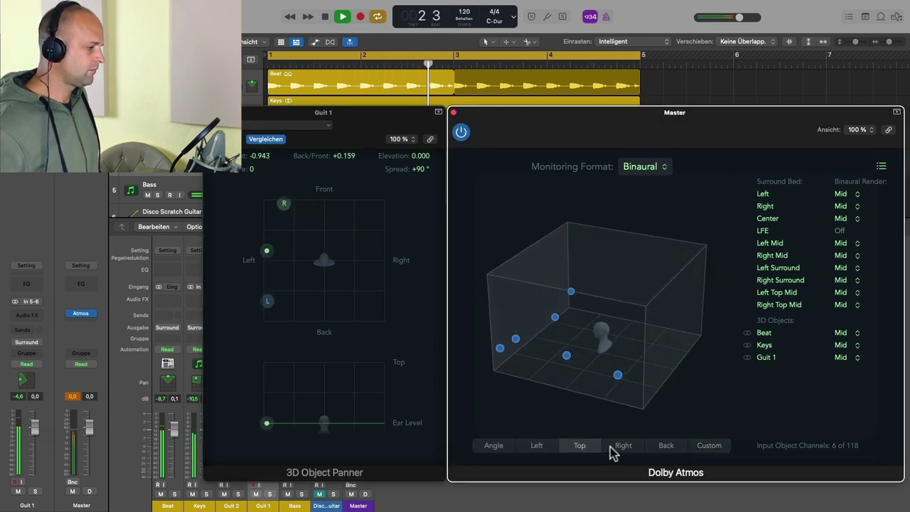
left_click(624, 448)
left_click(588, 448)
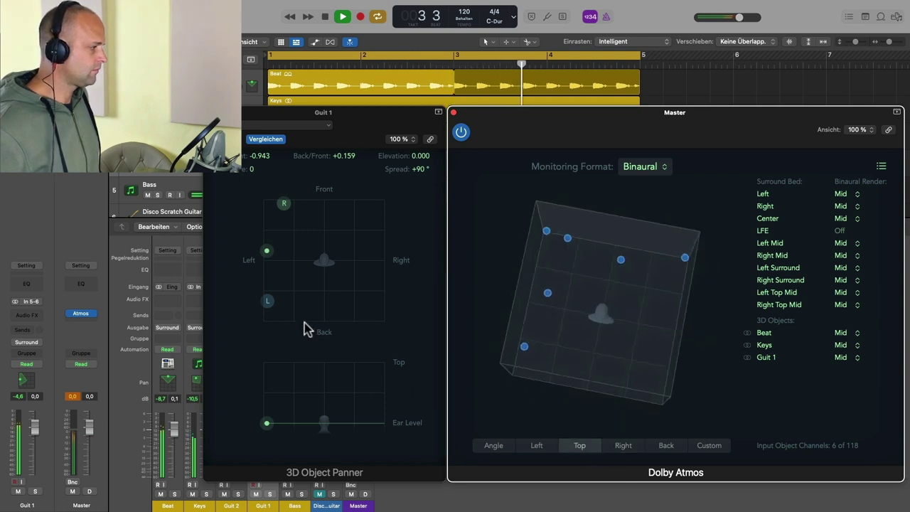
- Move the Guit 1 object to about +0.154 left/right and +0.672 back/front, view the room from the back, and stop playback
left_click(311, 223)
left_click_drag(267, 250, 333, 219)
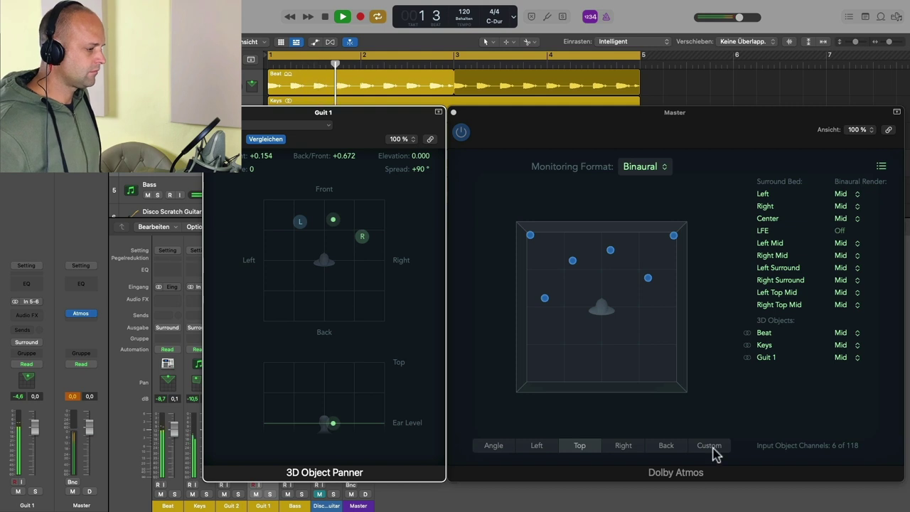
left_click(669, 447)
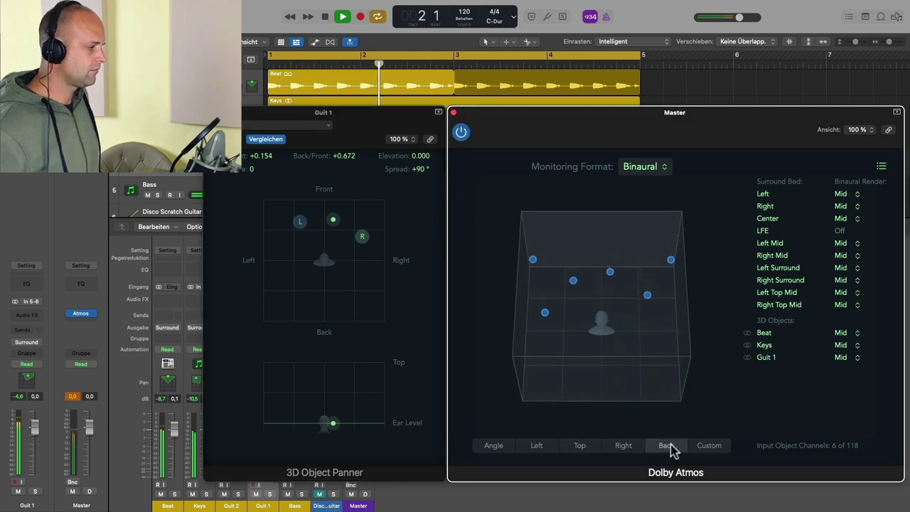
key("space")
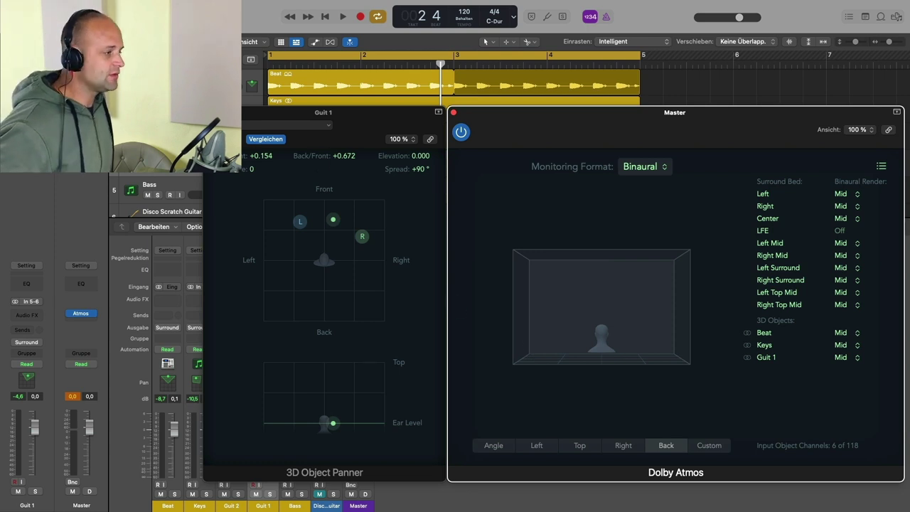
- Close Guit 1's 3D Object Panner and reposition the Dolby Atmos window to examine Beat's binaural render options
left_click(209, 112)
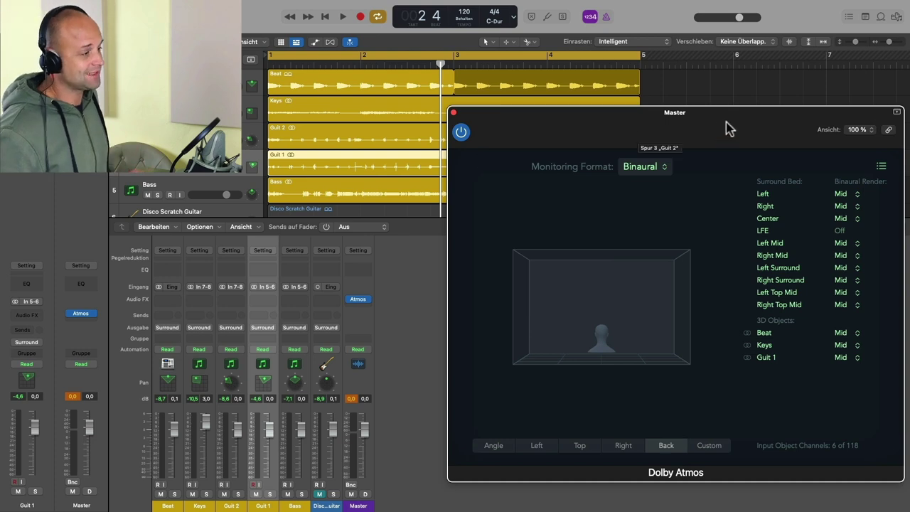
left_click_drag(727, 126, 621, 88)
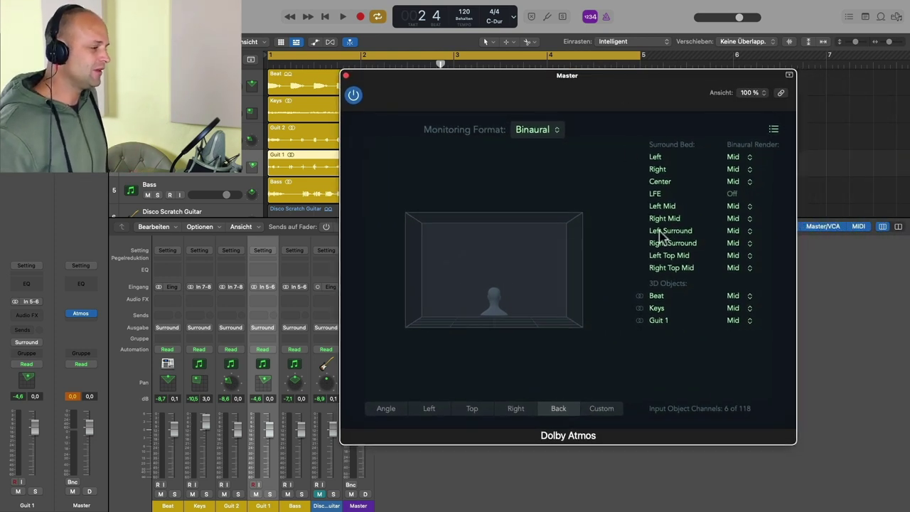
left_click(751, 297)
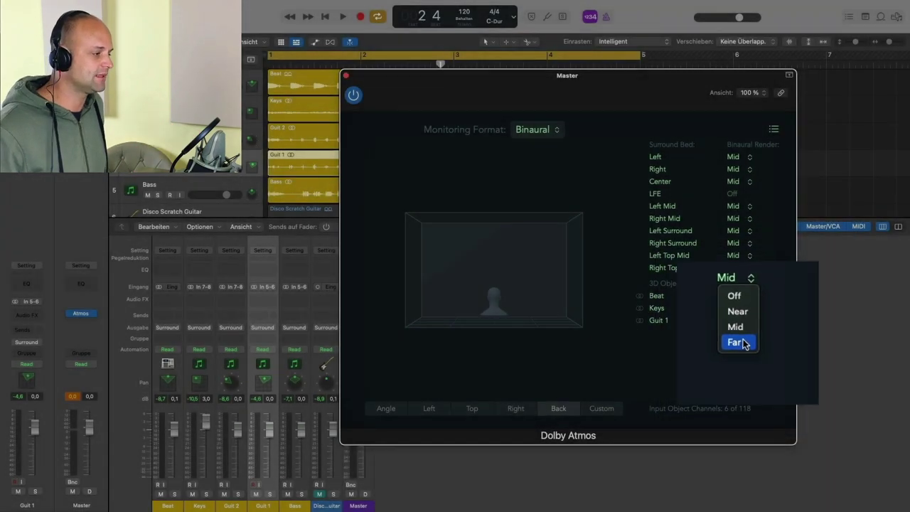
left_click(776, 331)
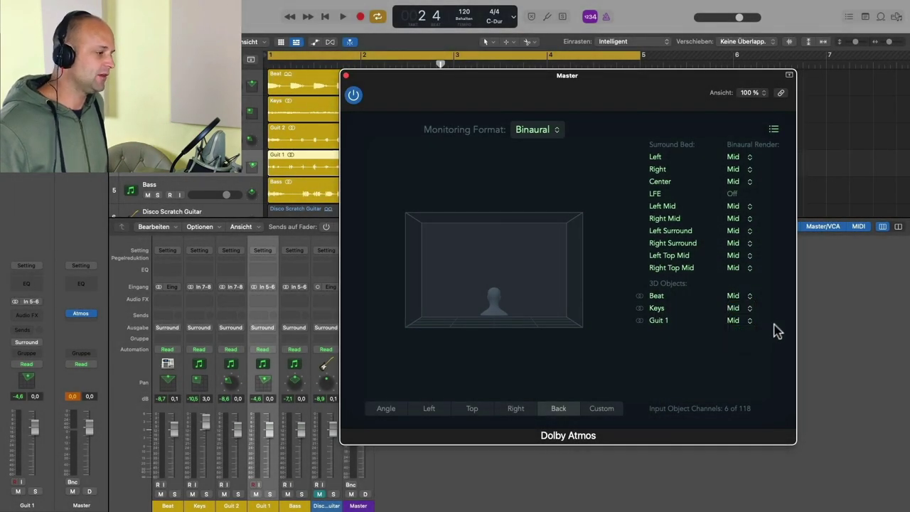
- Solo the Beat track and, during playback, audition its binaural render mode at Near and at Far
left_click(171, 78)
key("s")
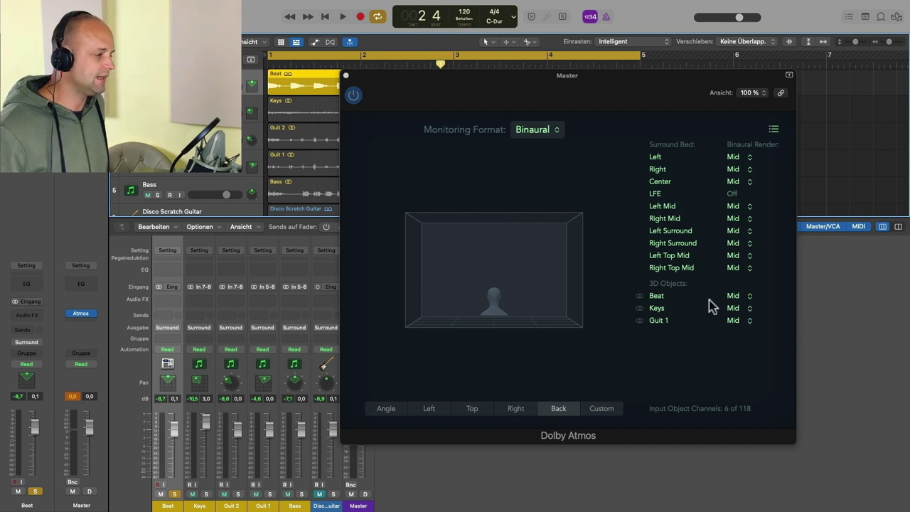
left_click(749, 297)
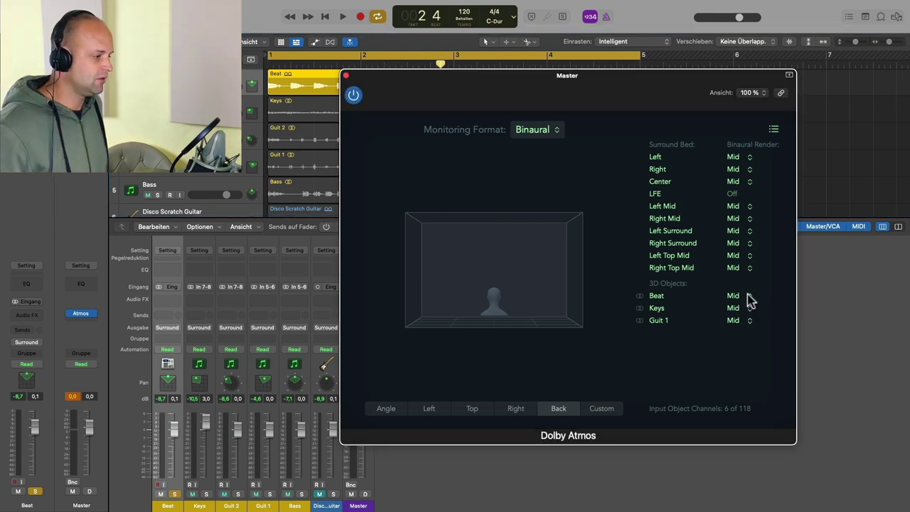
left_click(748, 297)
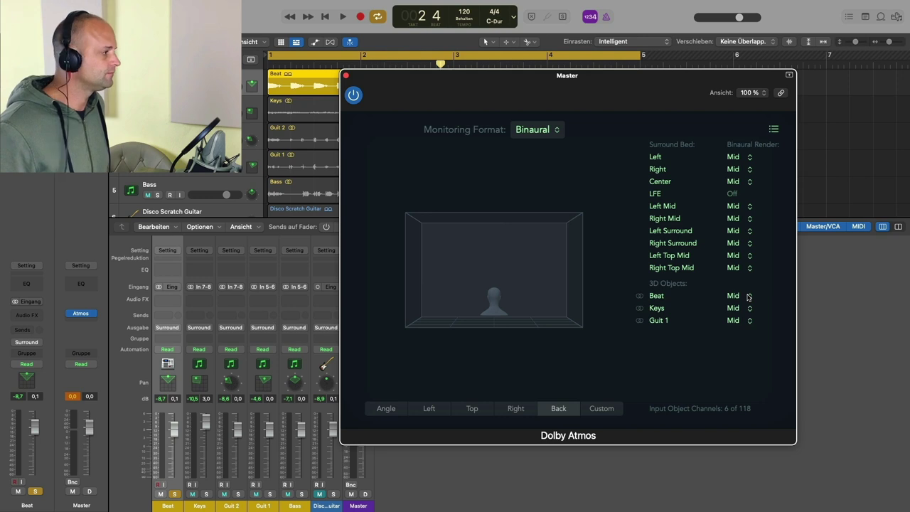
key("space")
left_click(748, 297)
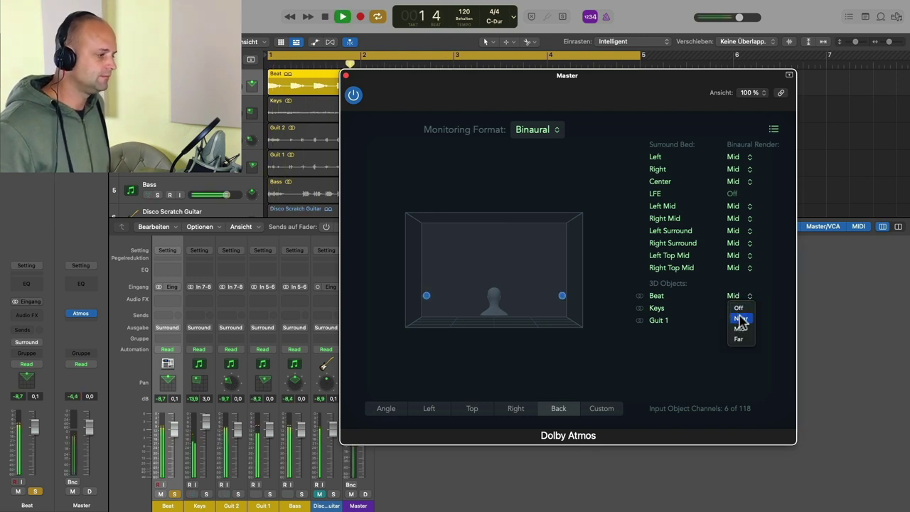
left_click(740, 318)
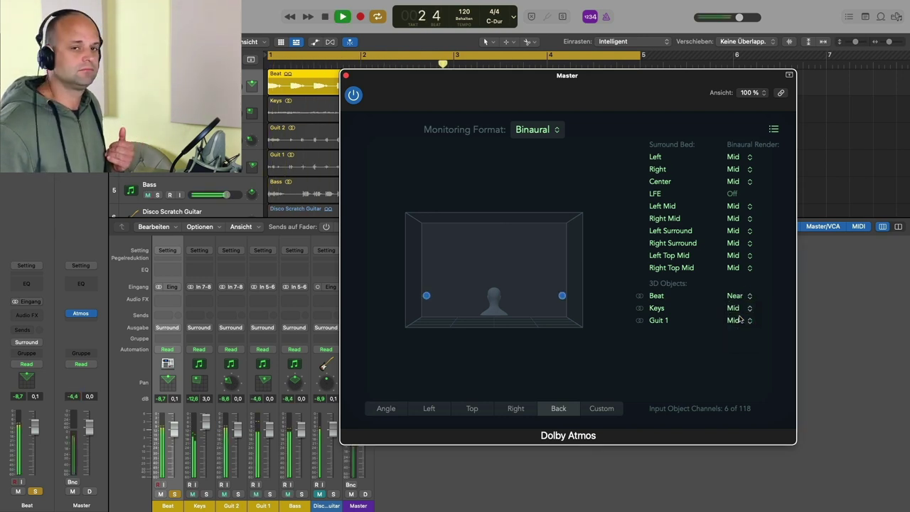
left_click(751, 298)
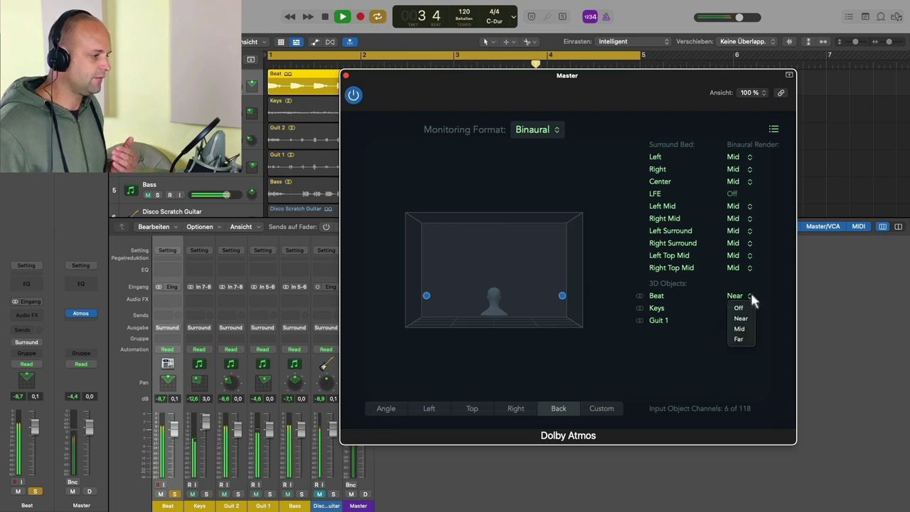
left_click(750, 341)
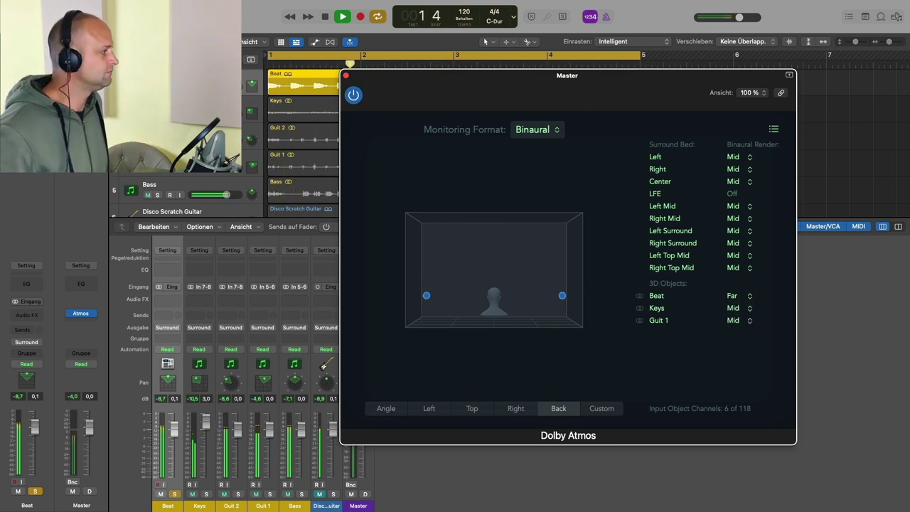
- Solo Keys alongside Beat, audition the Keys object's binaural render mode at Far and at Near, and stop playback
key("Down")
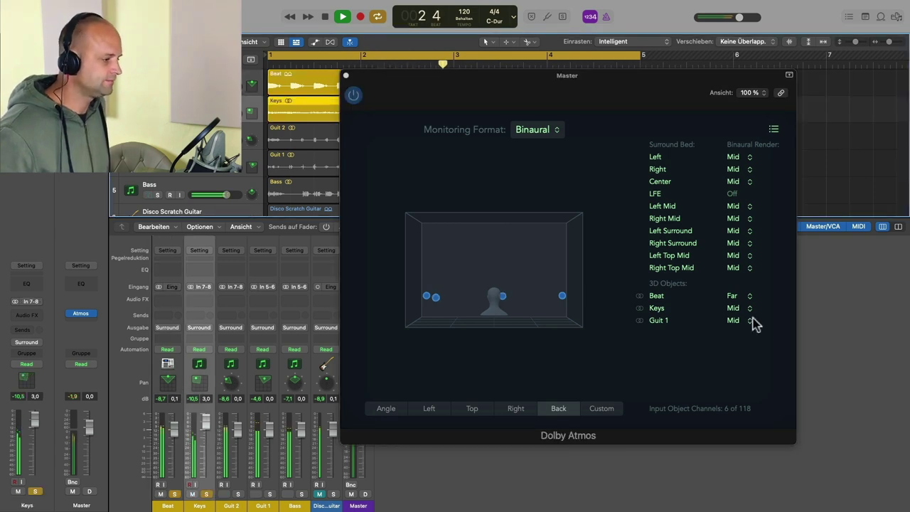
left_click(750, 309)
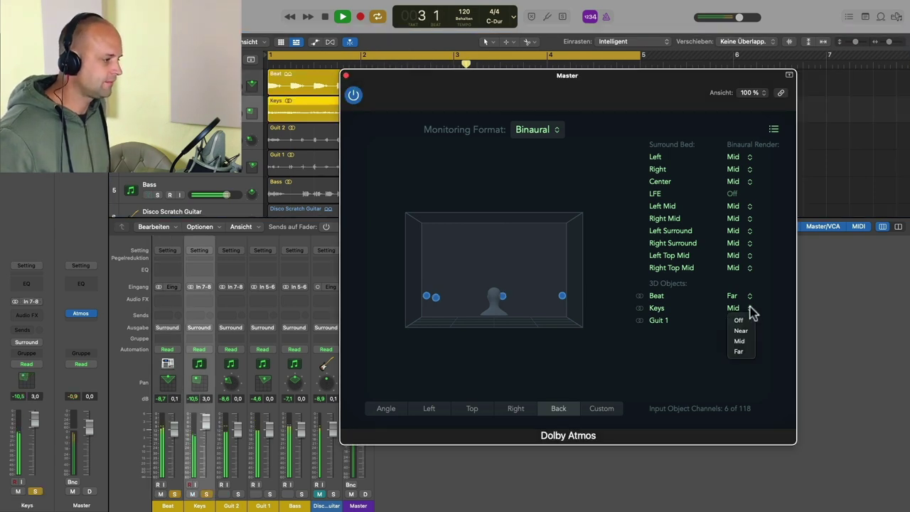
left_click(743, 352)
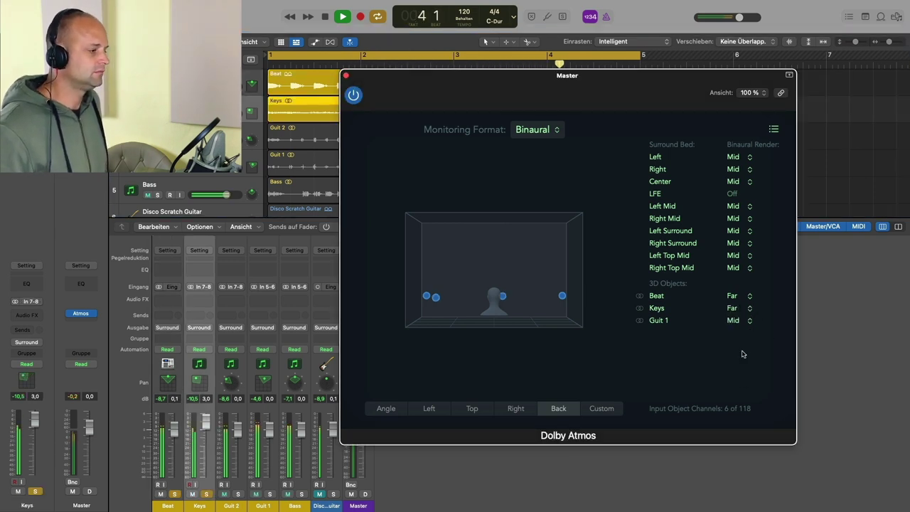
left_click(750, 309)
left_click(741, 332)
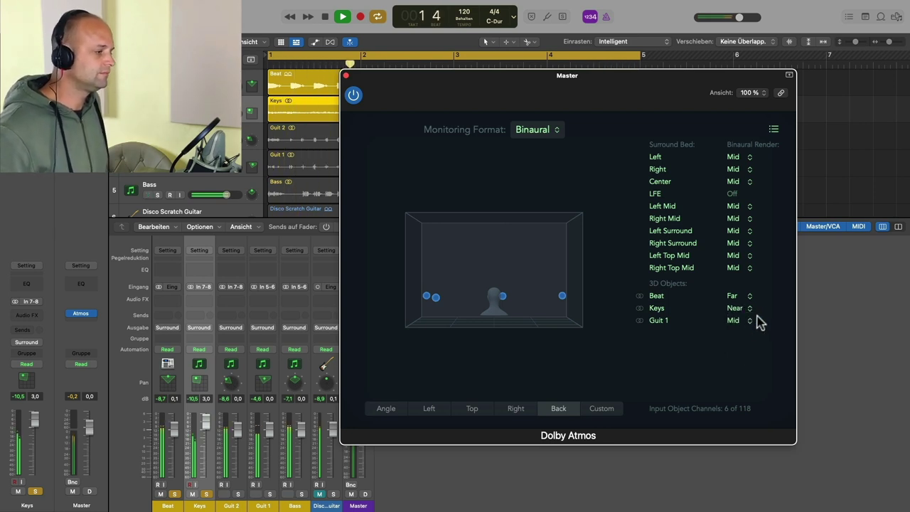
key("space")
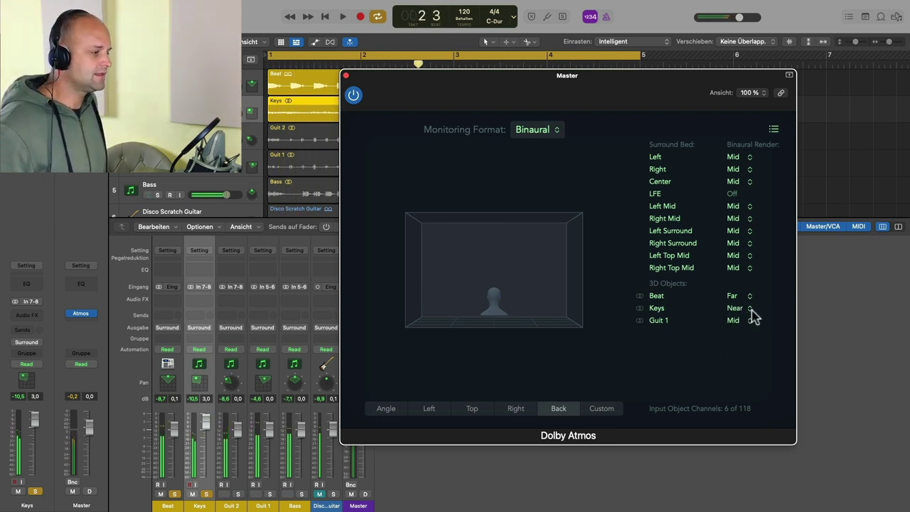
- Set the binaural render mode of both the Keys and Beat objects to Mid
left_click(751, 313)
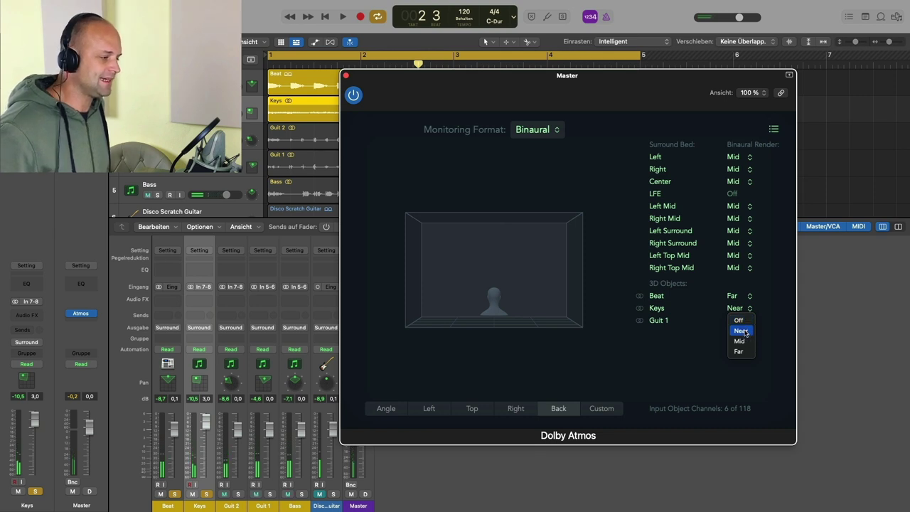
left_click(743, 340)
left_click(749, 297)
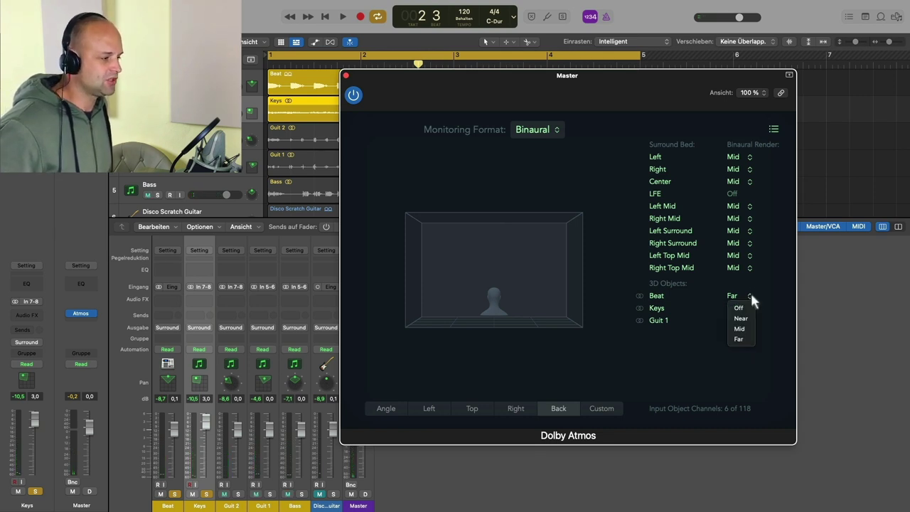
left_click(741, 328)
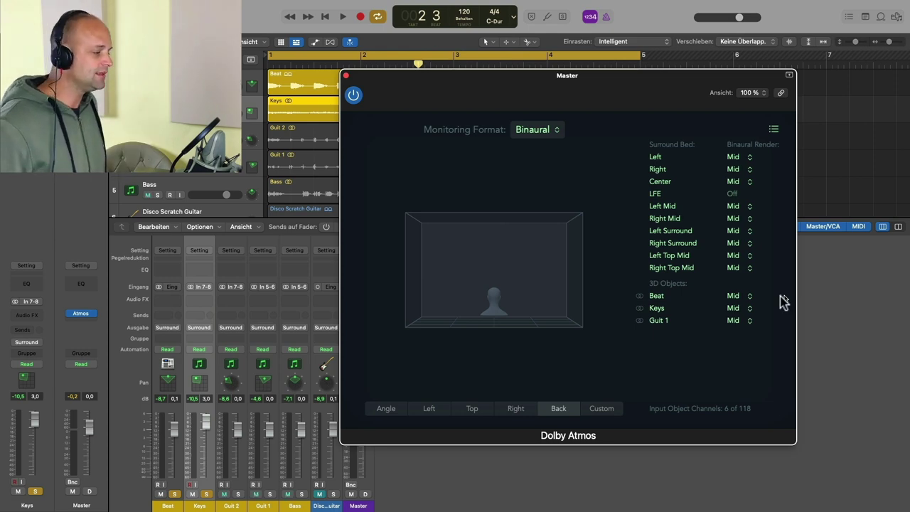
- Close the Dolby Atmos window and insert a 7.1.2 Multichannel Gain plug-in before Atmos on the Master channel
key("super+w")
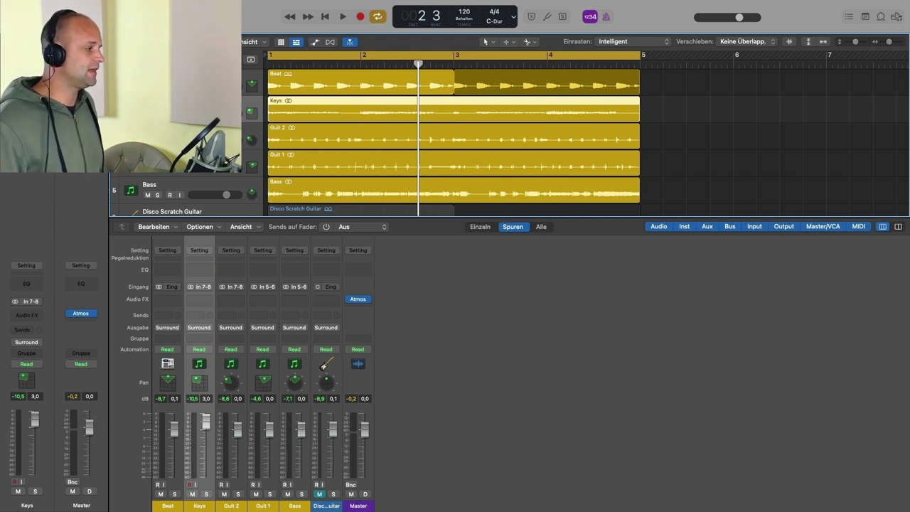
left_click(360, 300)
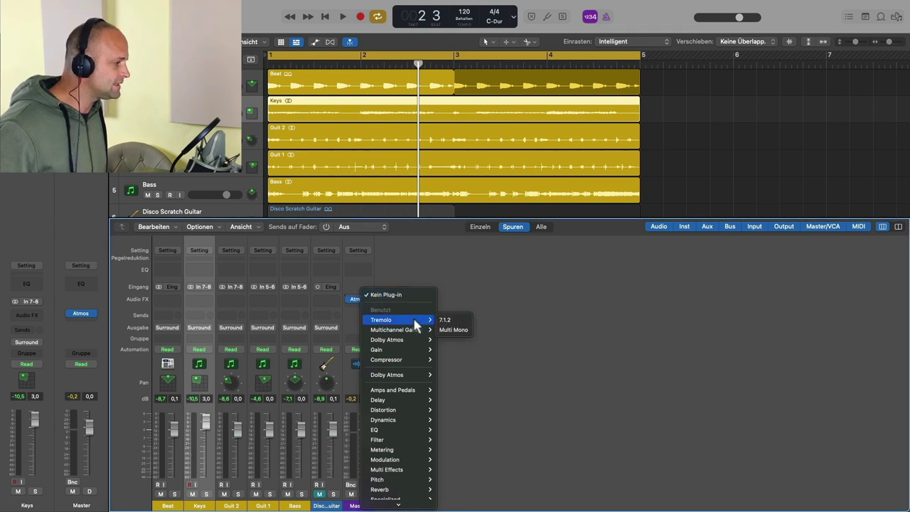
mouse_move(409, 353)
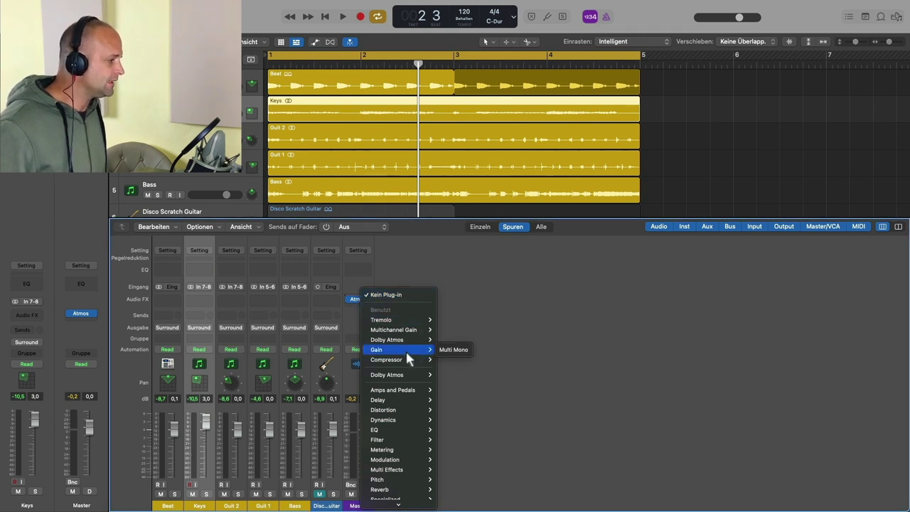
mouse_move(415, 334)
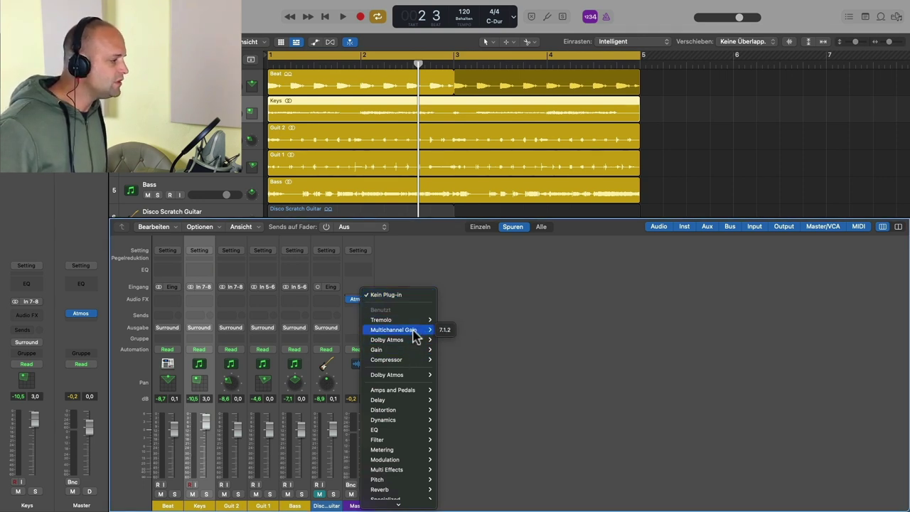
left_click(445, 330)
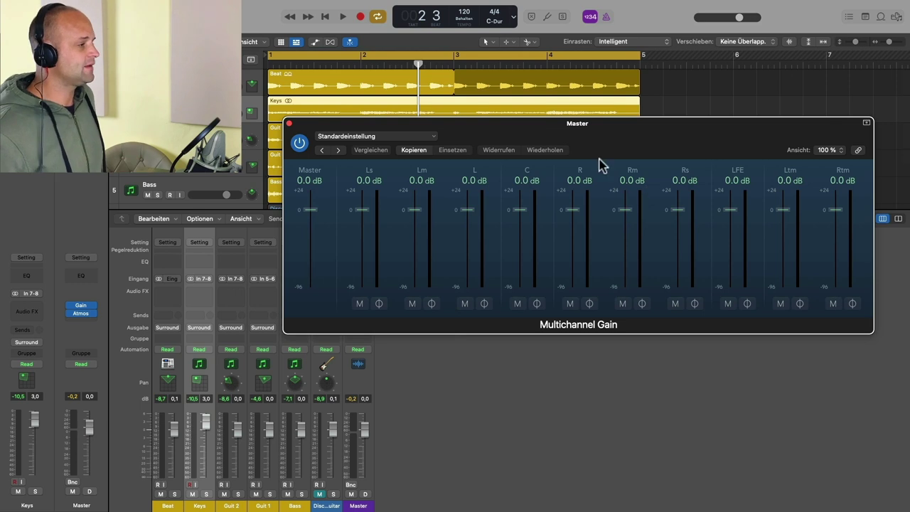
left_click_drag(606, 133, 576, 143)
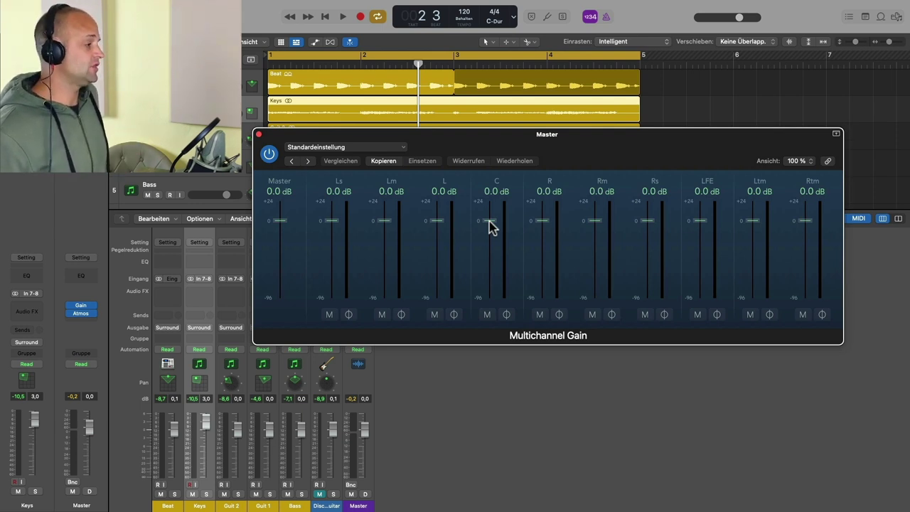
- During playback, lower Multichannel Gain's C channel to -96.0 dB, turn down L, R and Lm, and clear the mixer's peak levels
key("space")
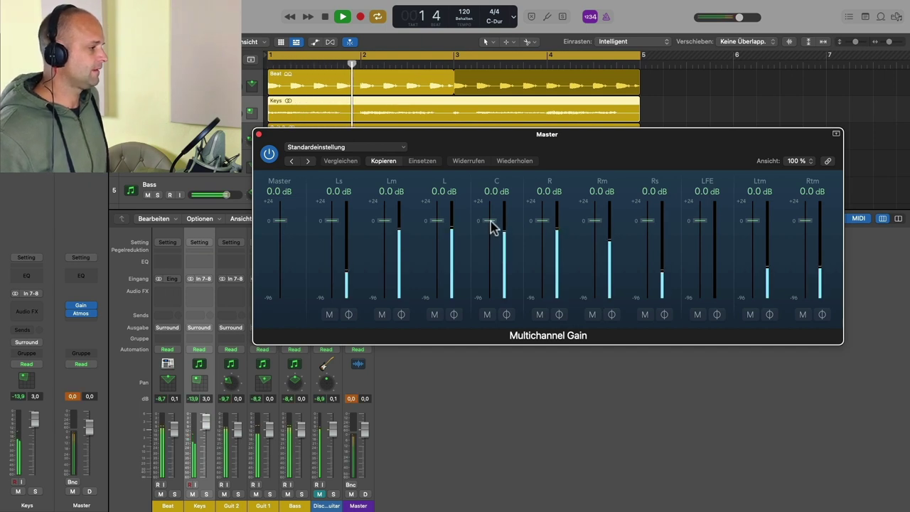
left_click_drag(492, 223, 496, 302)
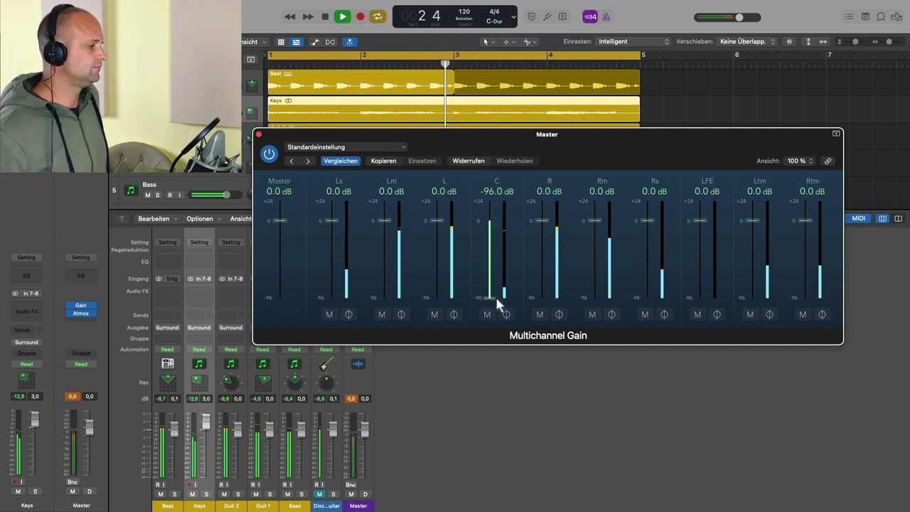
left_click_drag(437, 226, 450, 292)
left_click_drag(549, 236, 538, 294)
left_click_drag(386, 223, 384, 250)
key("space")
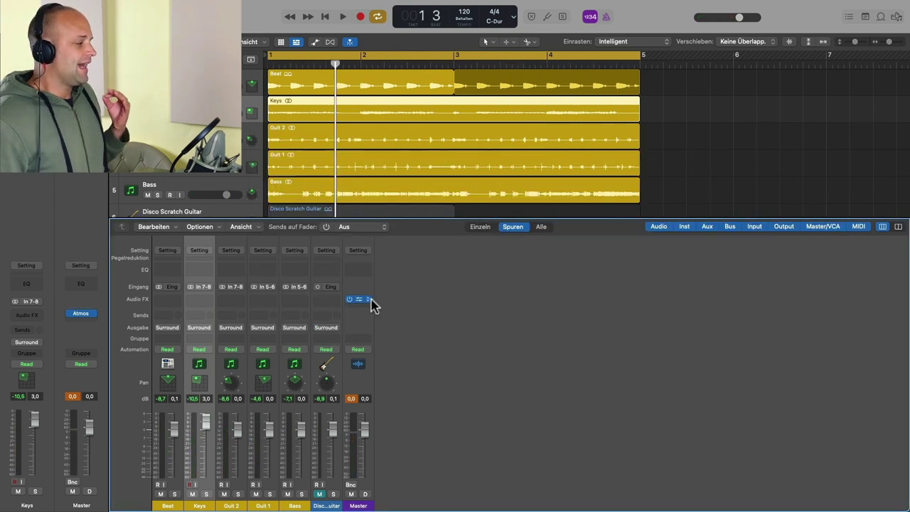
left_click(353, 398)
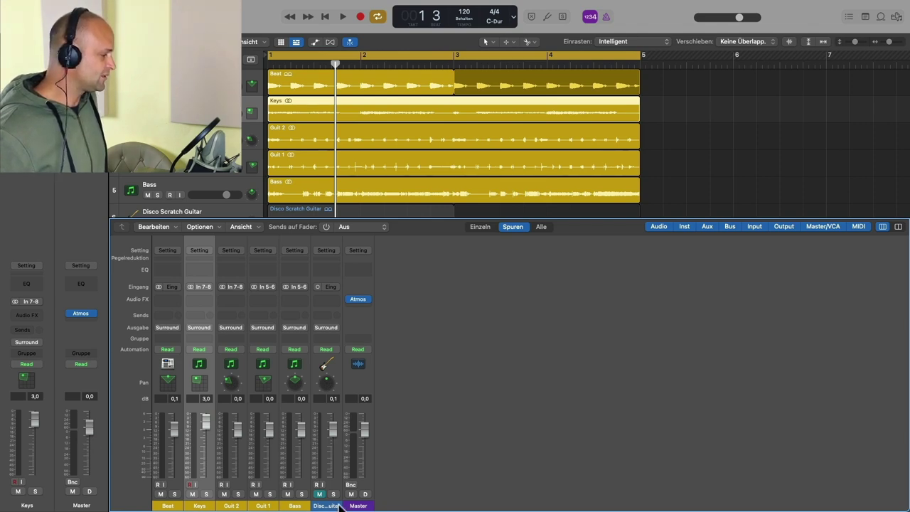
- Insert a stereo Tremolo plug-in on the Disco Scratch Guitar channel
left_click(340, 505)
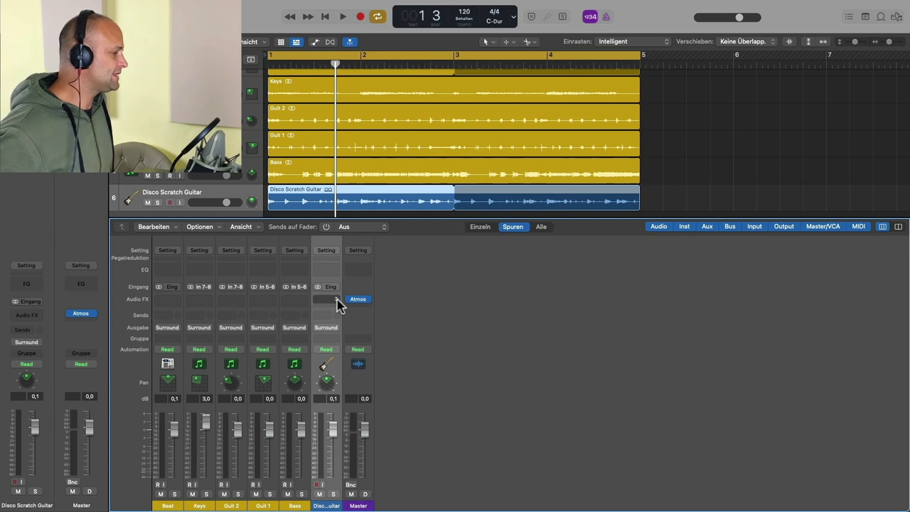
left_click(339, 301)
mouse_move(339, 325)
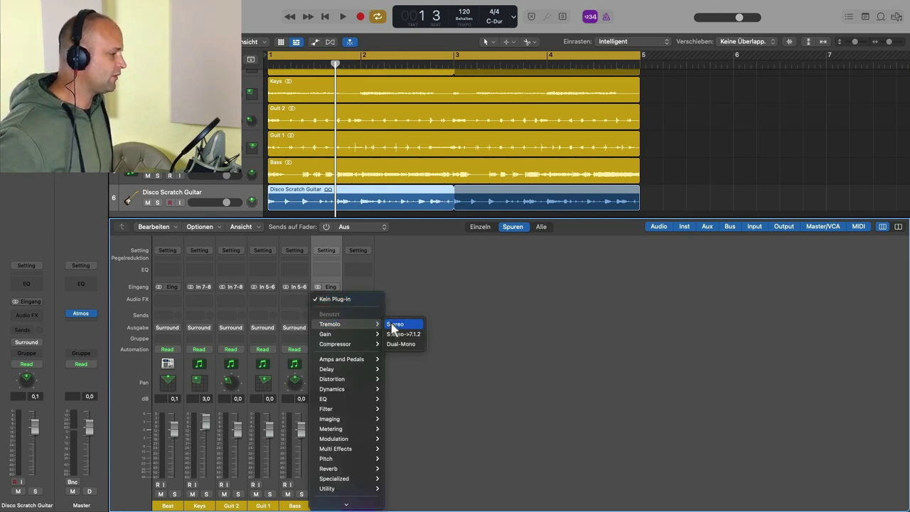
left_click(393, 326)
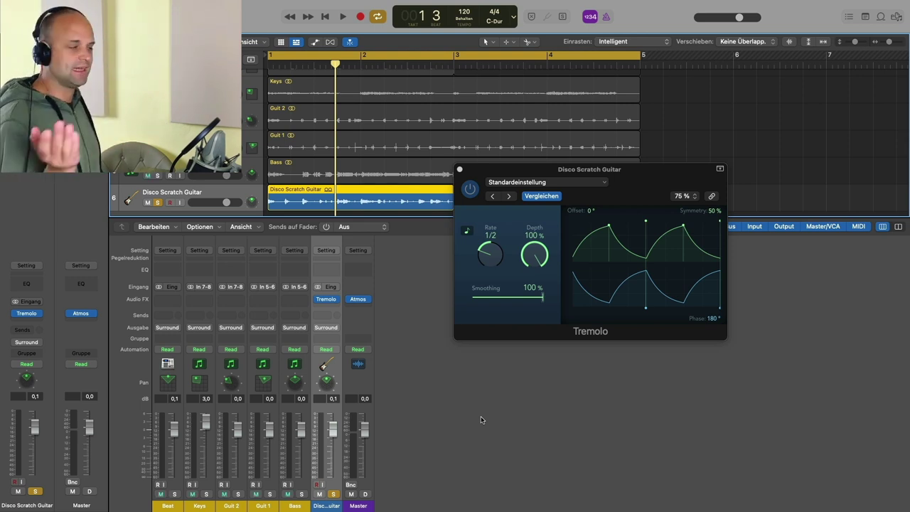
- Audition the stereo Tremolo on the soloed Disco Scratch Guitar and close the plug-in window
key("space")
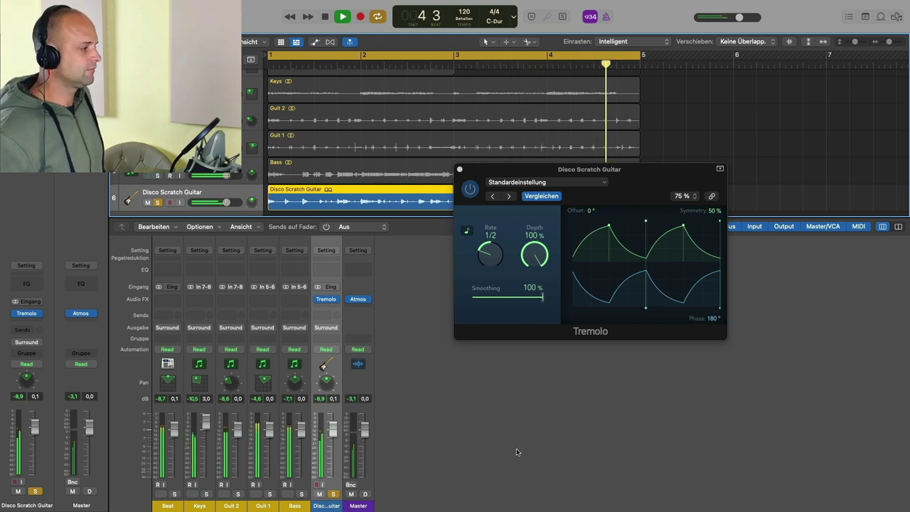
key("space")
left_click(459, 170)
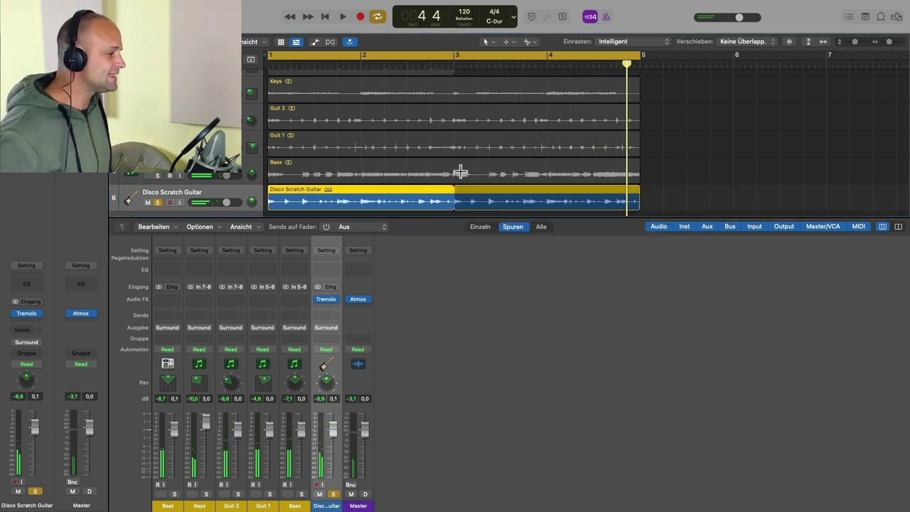
- Switch Disco Scratch Guitar's Tremolo to the Stereo->7.1.2 format and open its settings
left_click(336, 302)
mouse_move(370, 282)
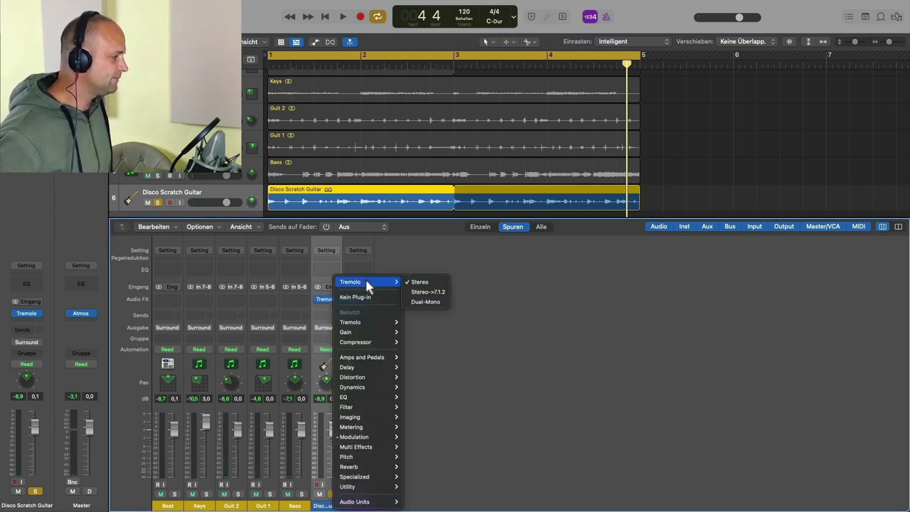
left_click(427, 292)
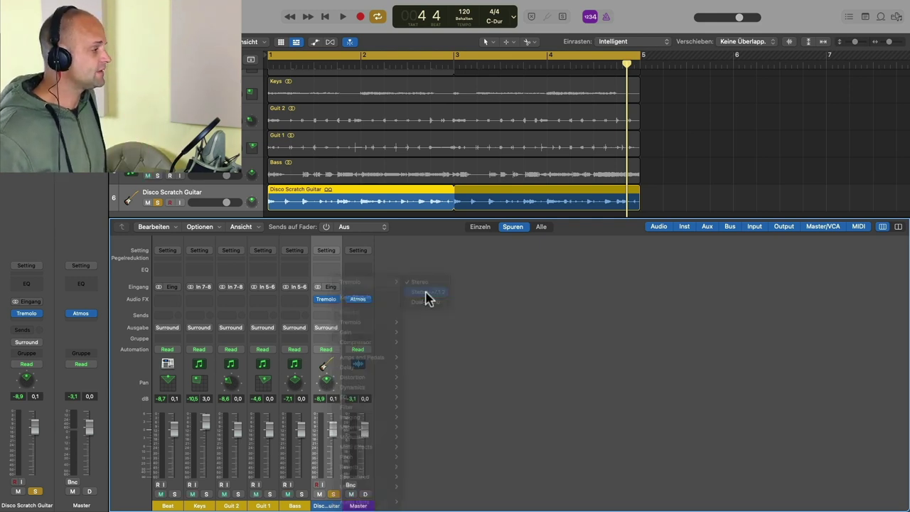
left_click(329, 299)
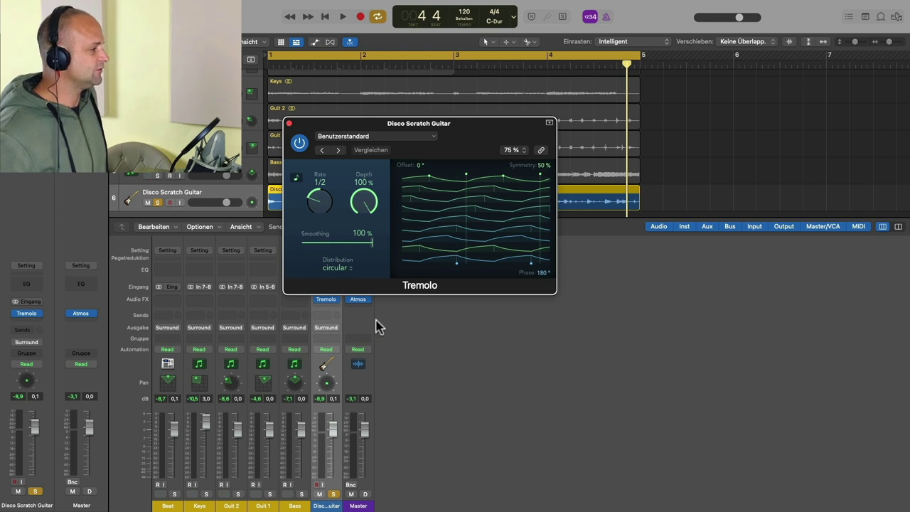
- Set the 7.1.2 Tremolo's rate to 1/1, audition it with circular distribution, and close the plug-in window
left_click_drag(315, 206, 316, 219)
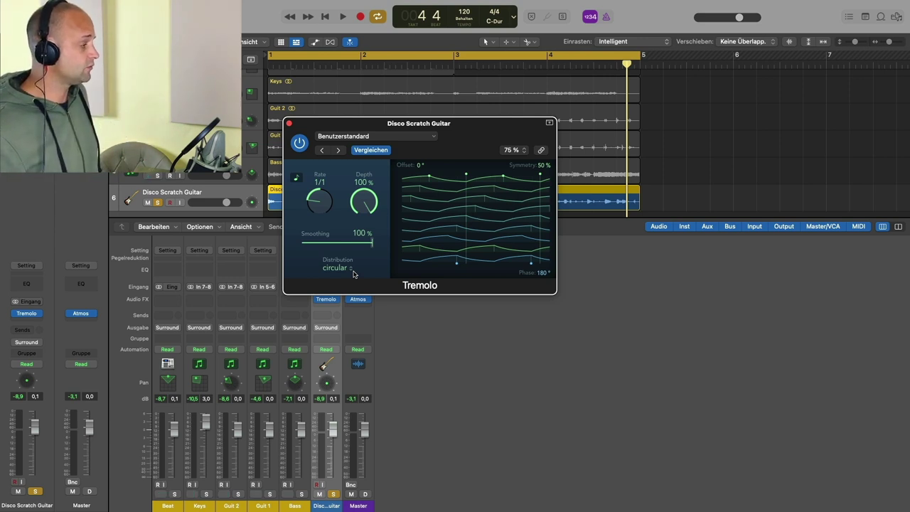
key("space")
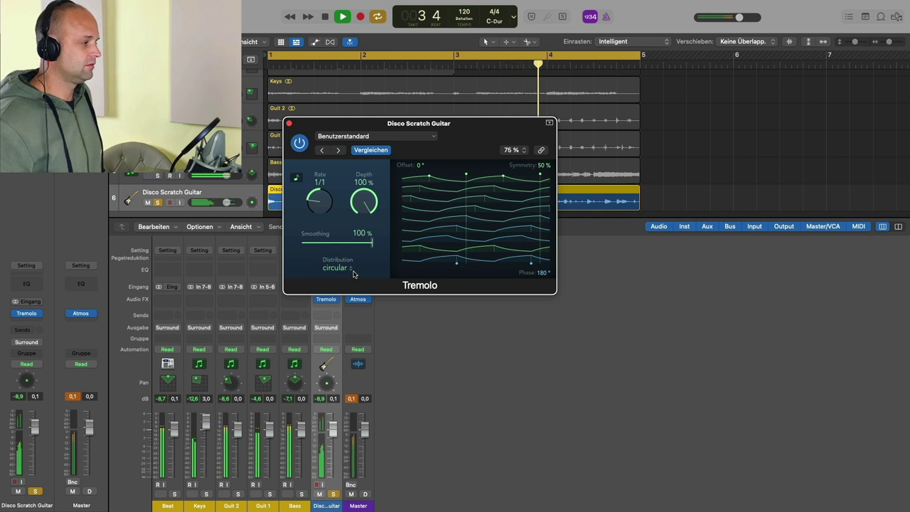
key("space")
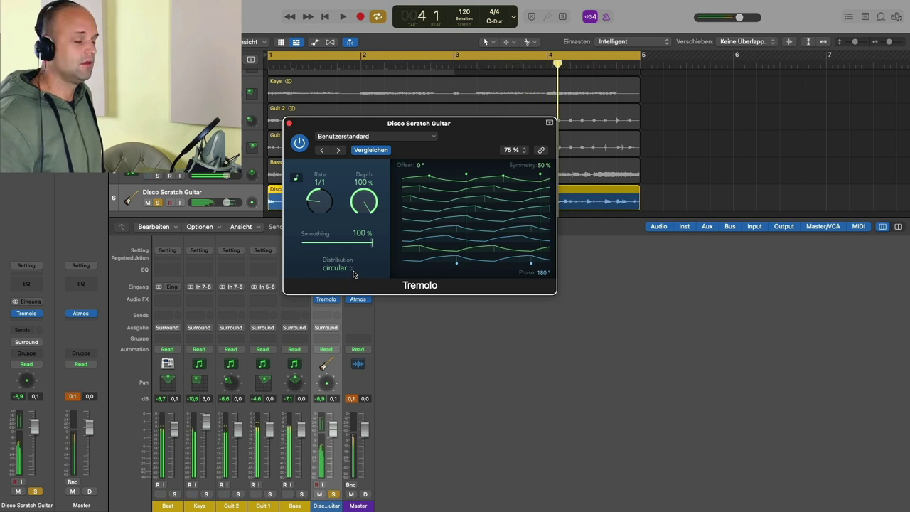
left_click(288, 119)
- Insert a 7.1.2 Space Designer reverb below Tremolo on the Disco Scratch Guitar channel
left_click(327, 310)
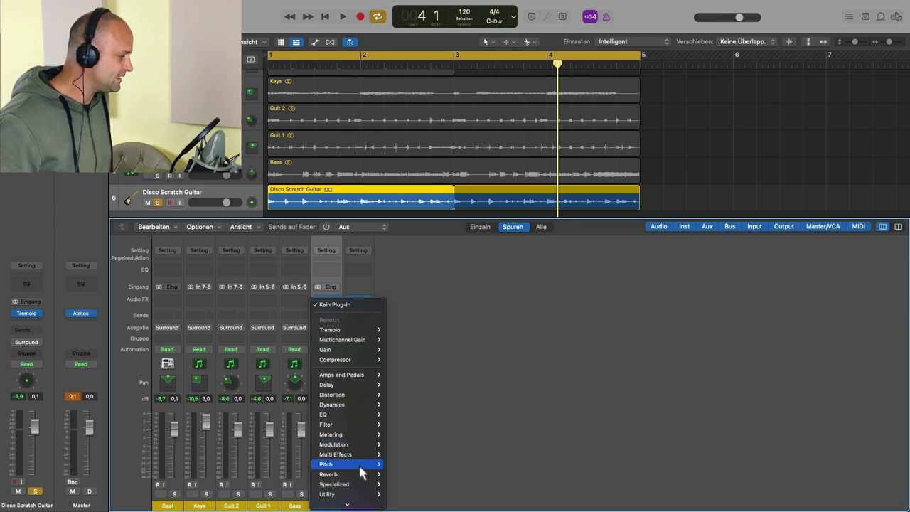
mouse_move(359, 478)
mouse_move(419, 502)
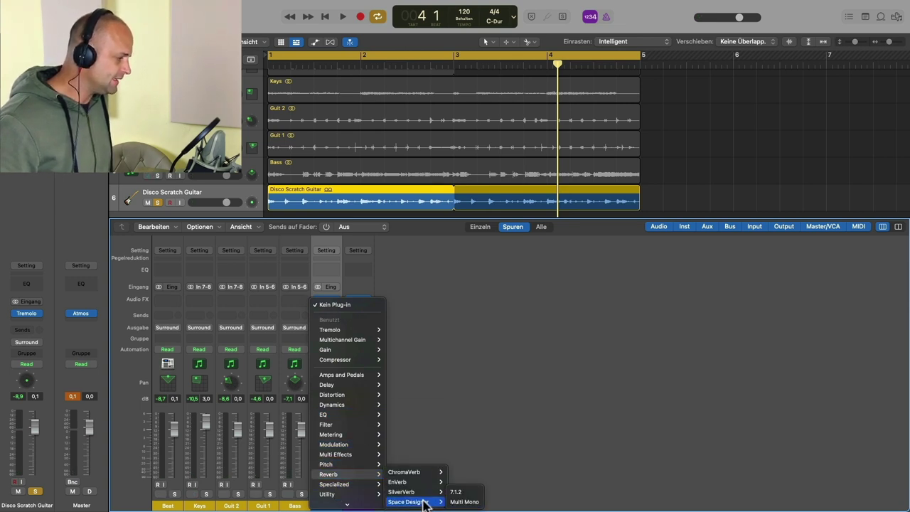
left_click(462, 492)
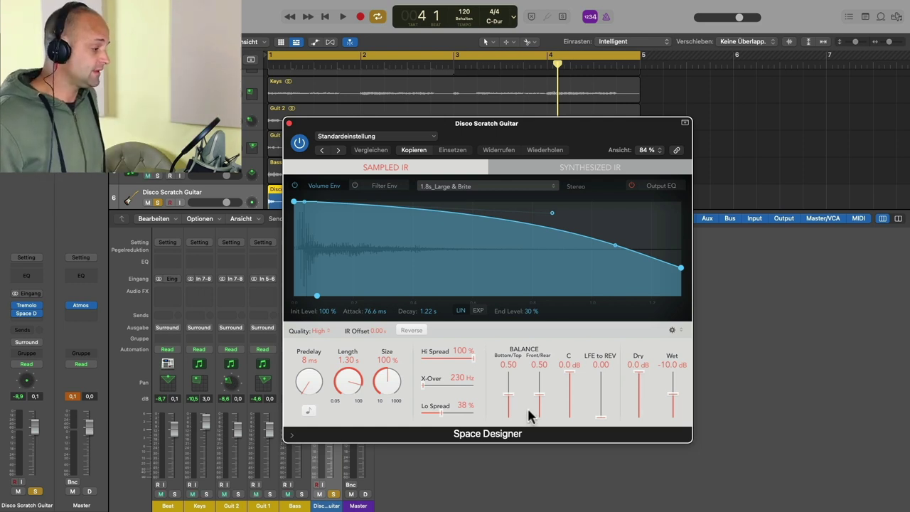
- During playback, try Space Designer with a length of 1.15 s, Bottom/Top balance of 0.66 and Front/Rear balance of 0.79
key("space")
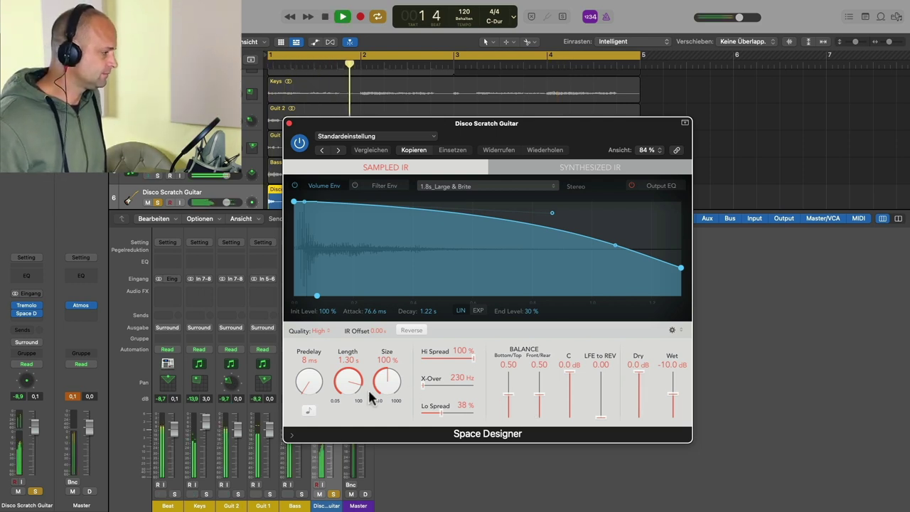
left_click_drag(369, 399, 369, 408)
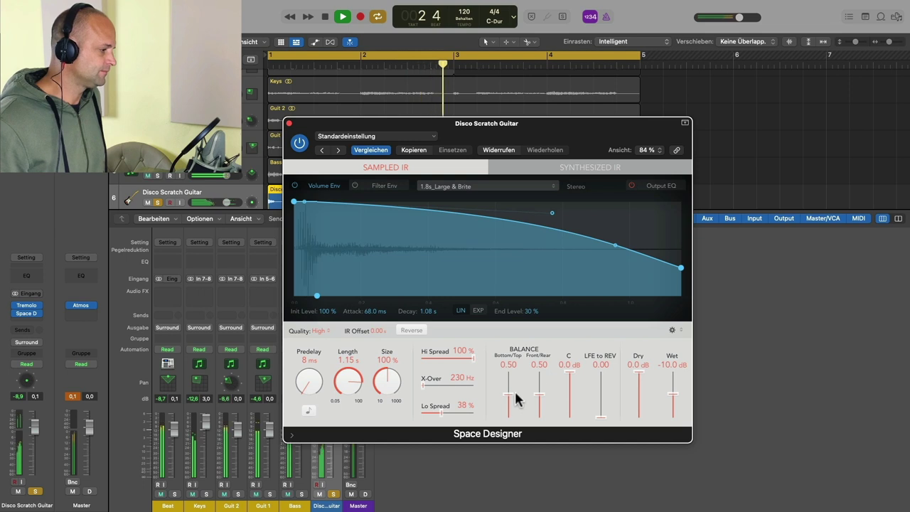
left_click_drag(517, 401, 537, 380)
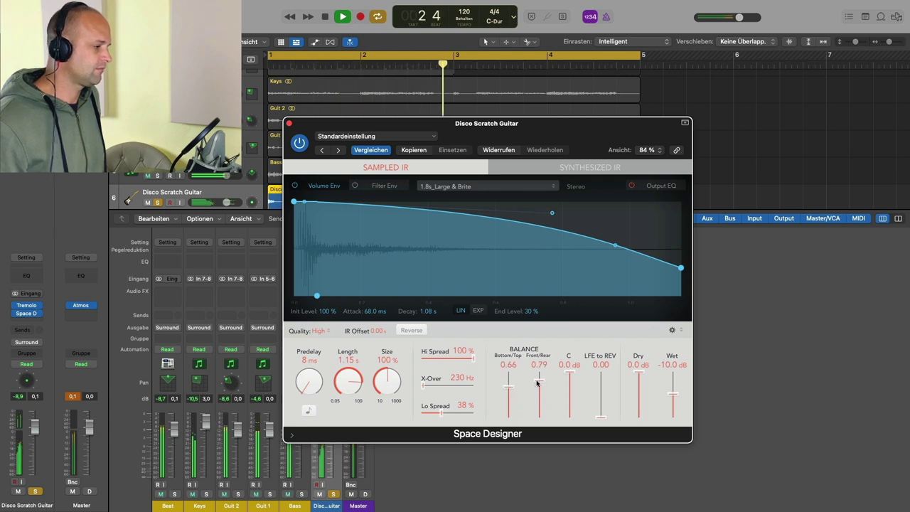
left_click_drag(413, 126, 428, 124)
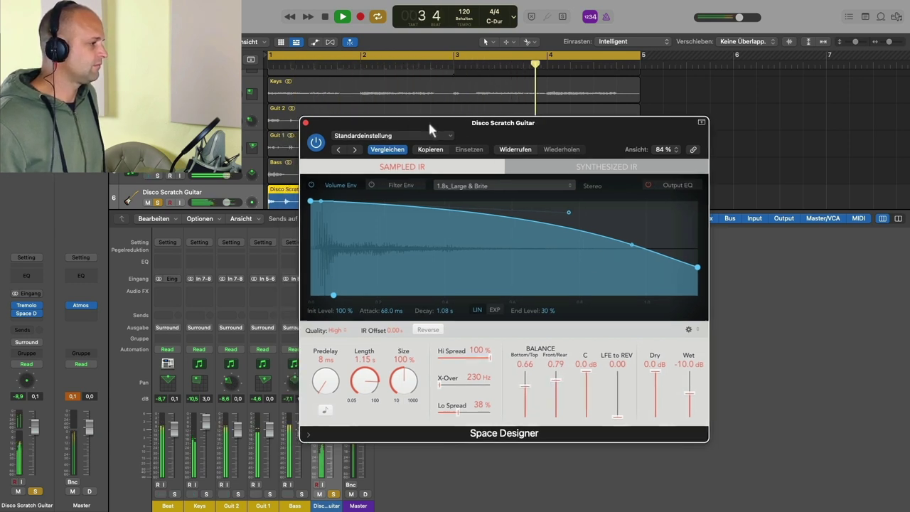
key("space")
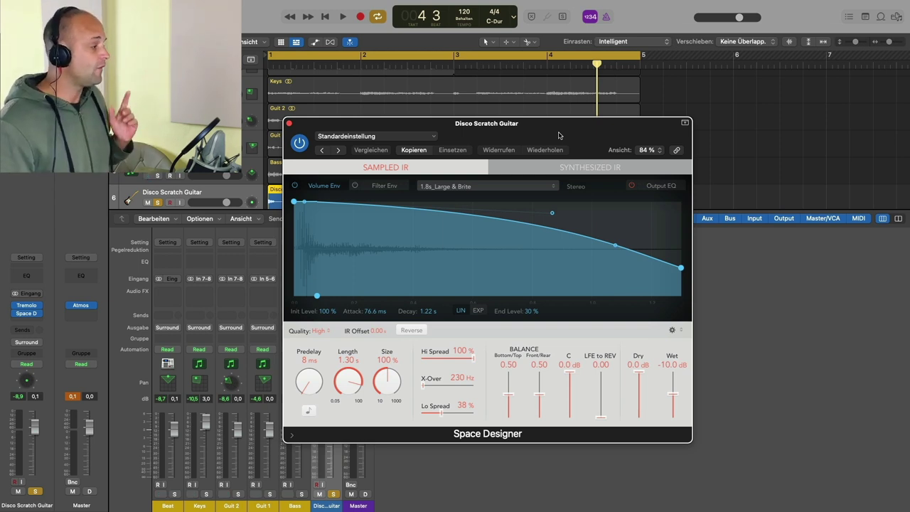
- Close Space Designer, clear the mixer's peak levels, and unsolo the Disco Scratch Guitar track
left_click(289, 124)
left_click(351, 400)
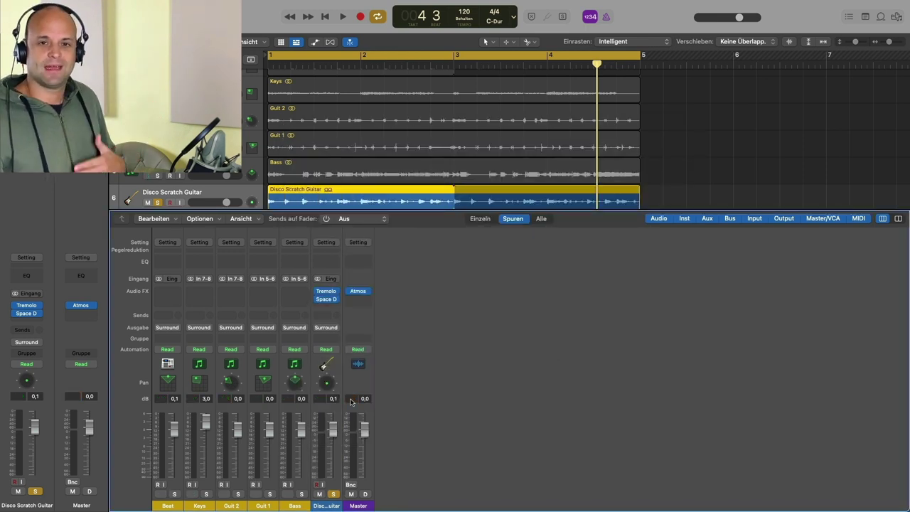
left_click(334, 494)
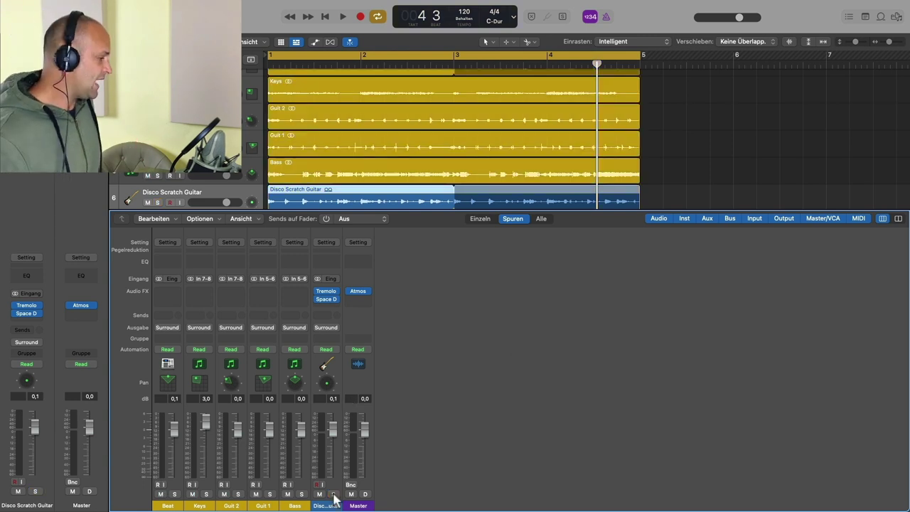
left_click(334, 506)
- Examine the monitoring format in the Master's Dolby Atmos plug-in and close its window
left_click(360, 498)
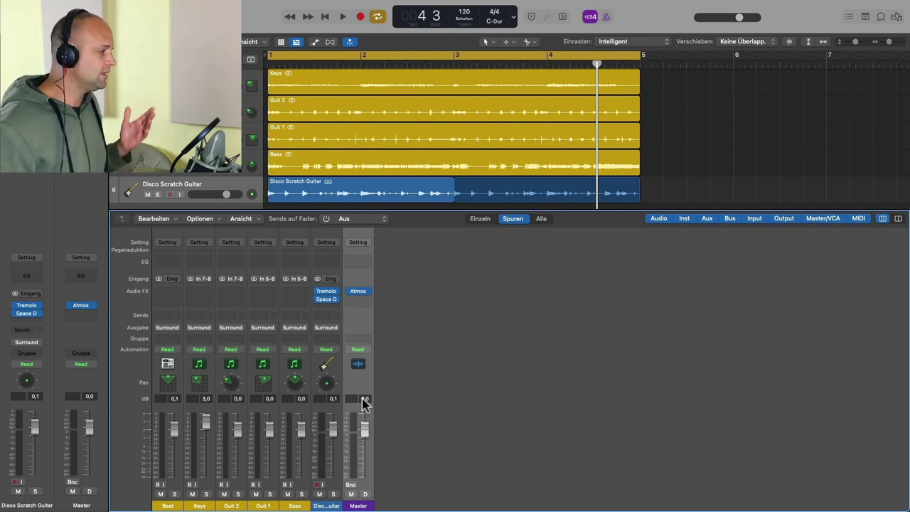
left_click(362, 293)
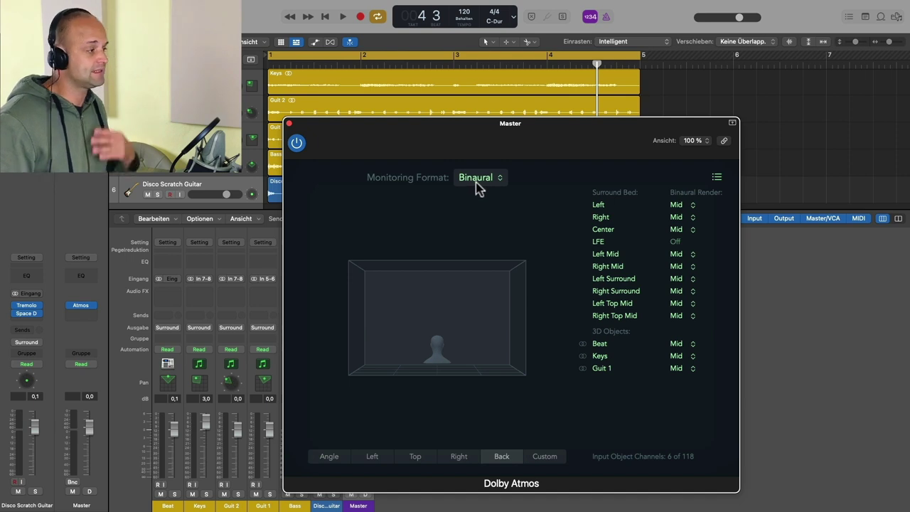
left_click(289, 123)
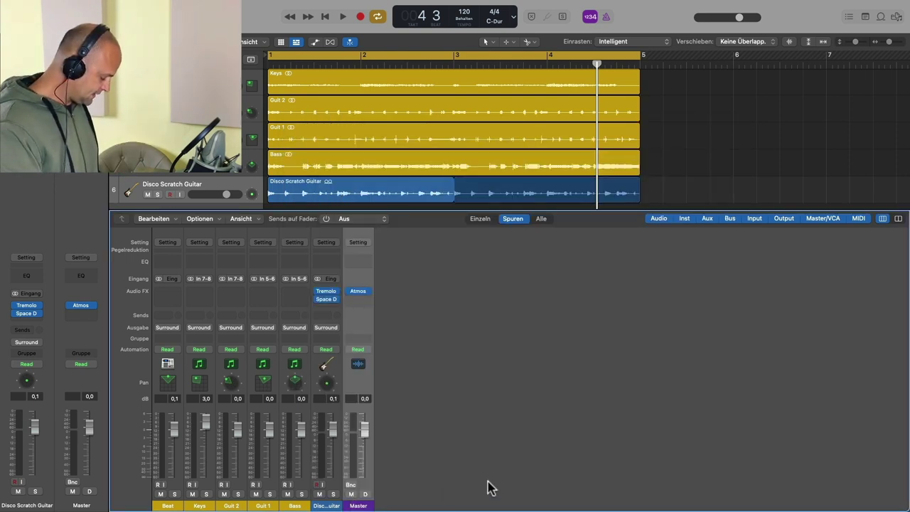
- Review the project's bounce options without bouncing, and check the monitoring format in the Master's Dolby Atmos plug-in
key("super+b")
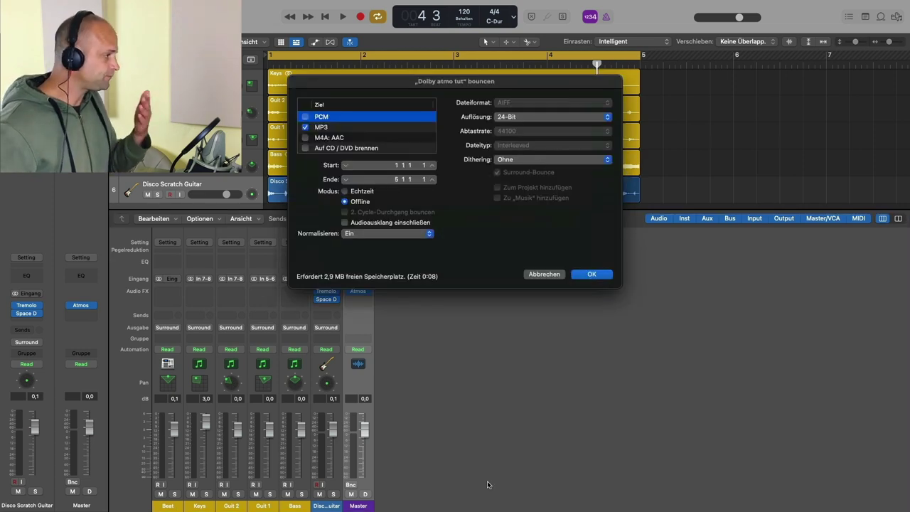
left_click(543, 274)
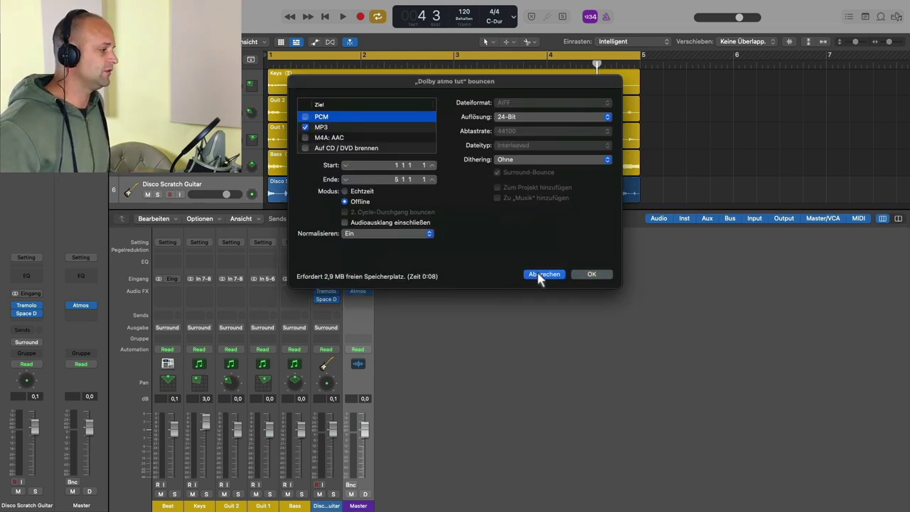
left_click(357, 291)
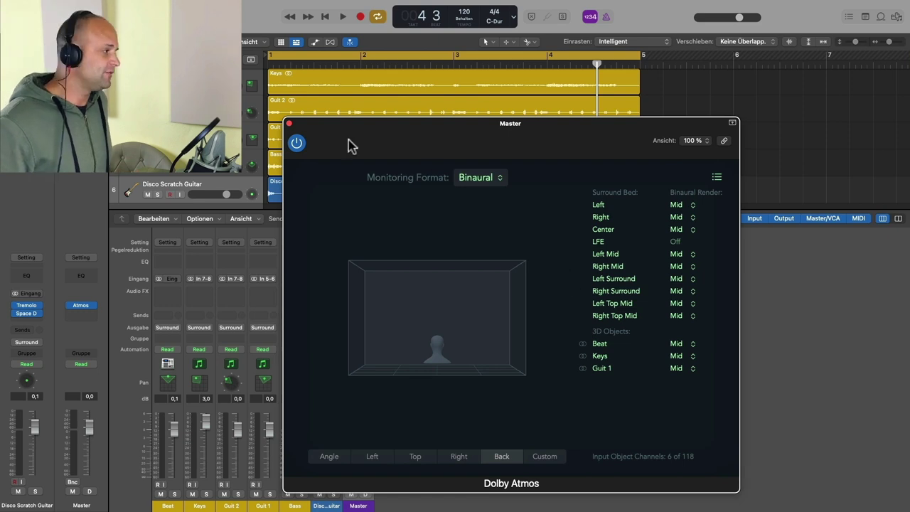
left_click(290, 124)
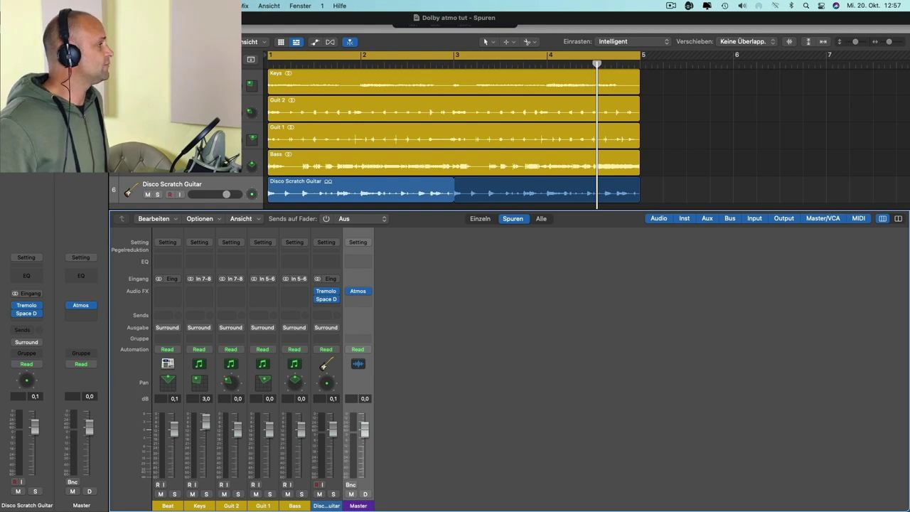
- View the save dialog for exporting the project as ADM BWF, and dismiss it without exporting
left_click(75, 6)
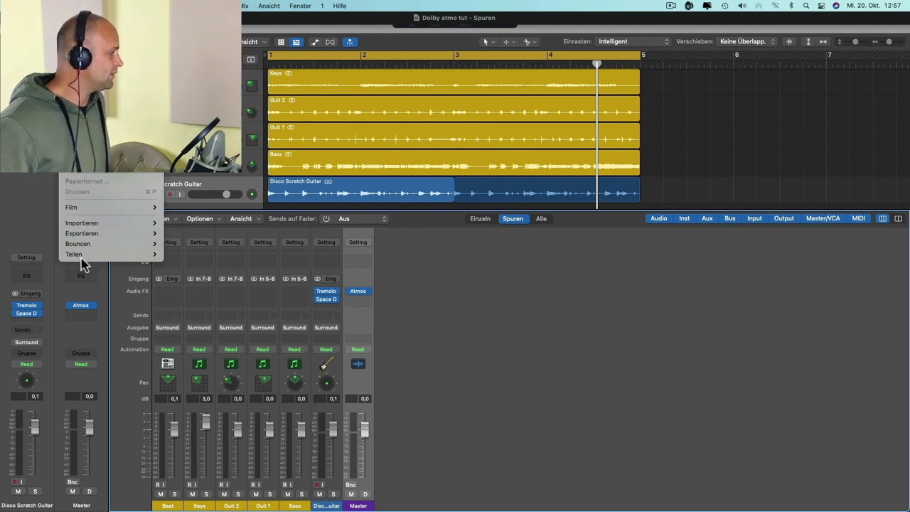
mouse_move(88, 237)
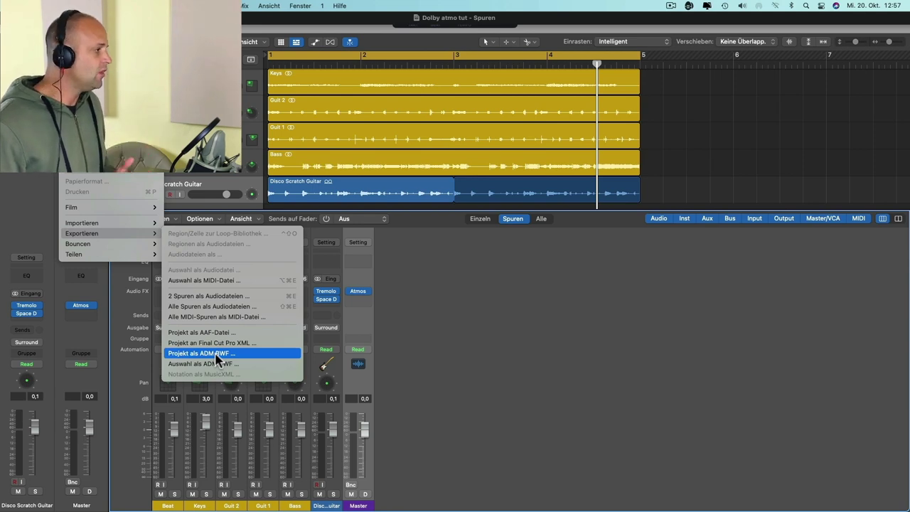
left_click(216, 354)
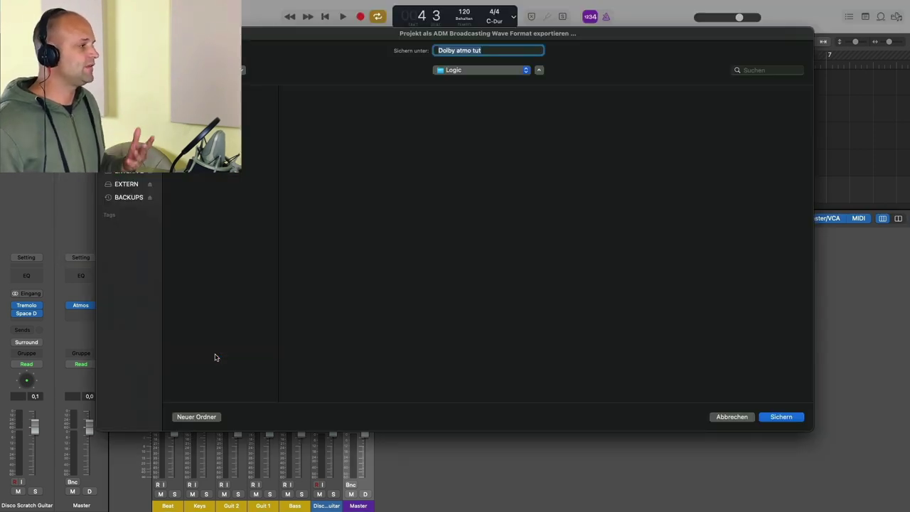
left_click(731, 418)
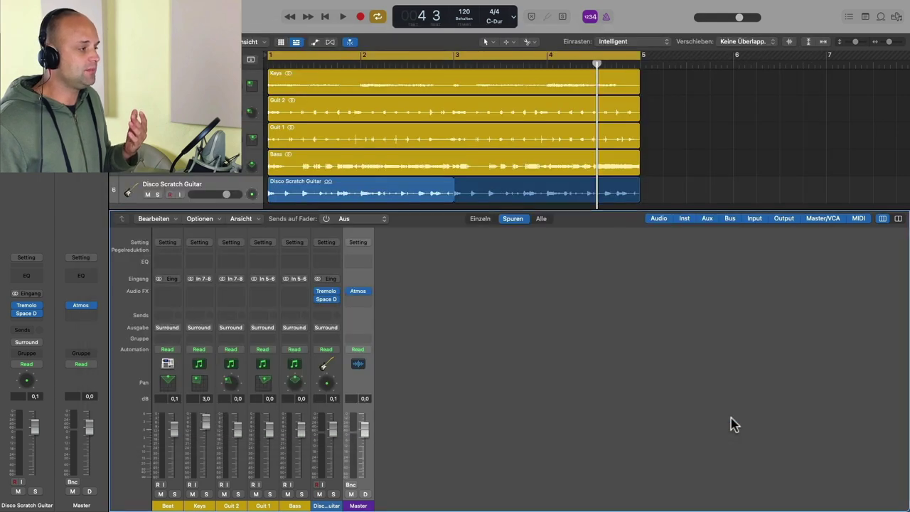